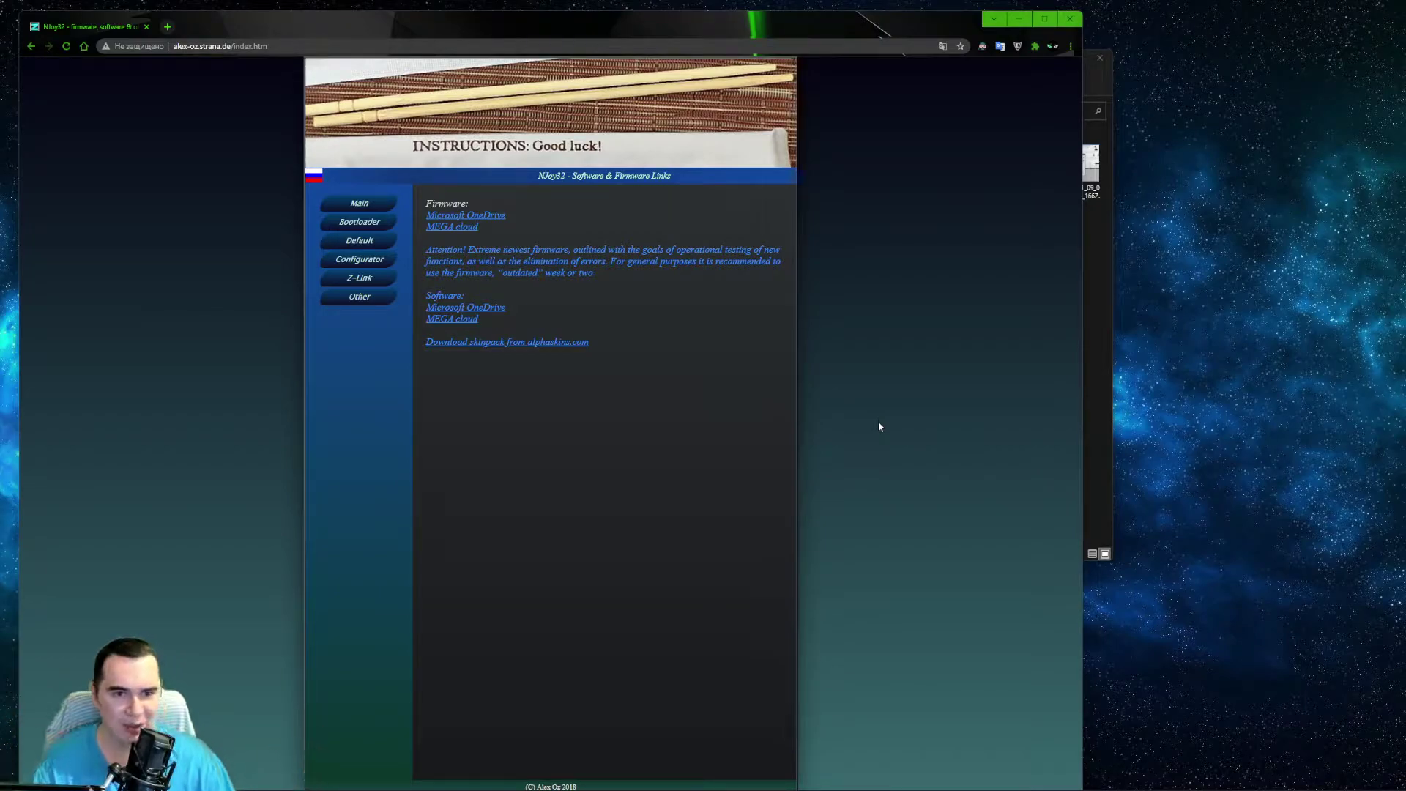
Open the OneDrive firmware and software links in separate tabs and switch to the Firmware folder
{"action": "middle_click", "coordinate": [493, 215]}
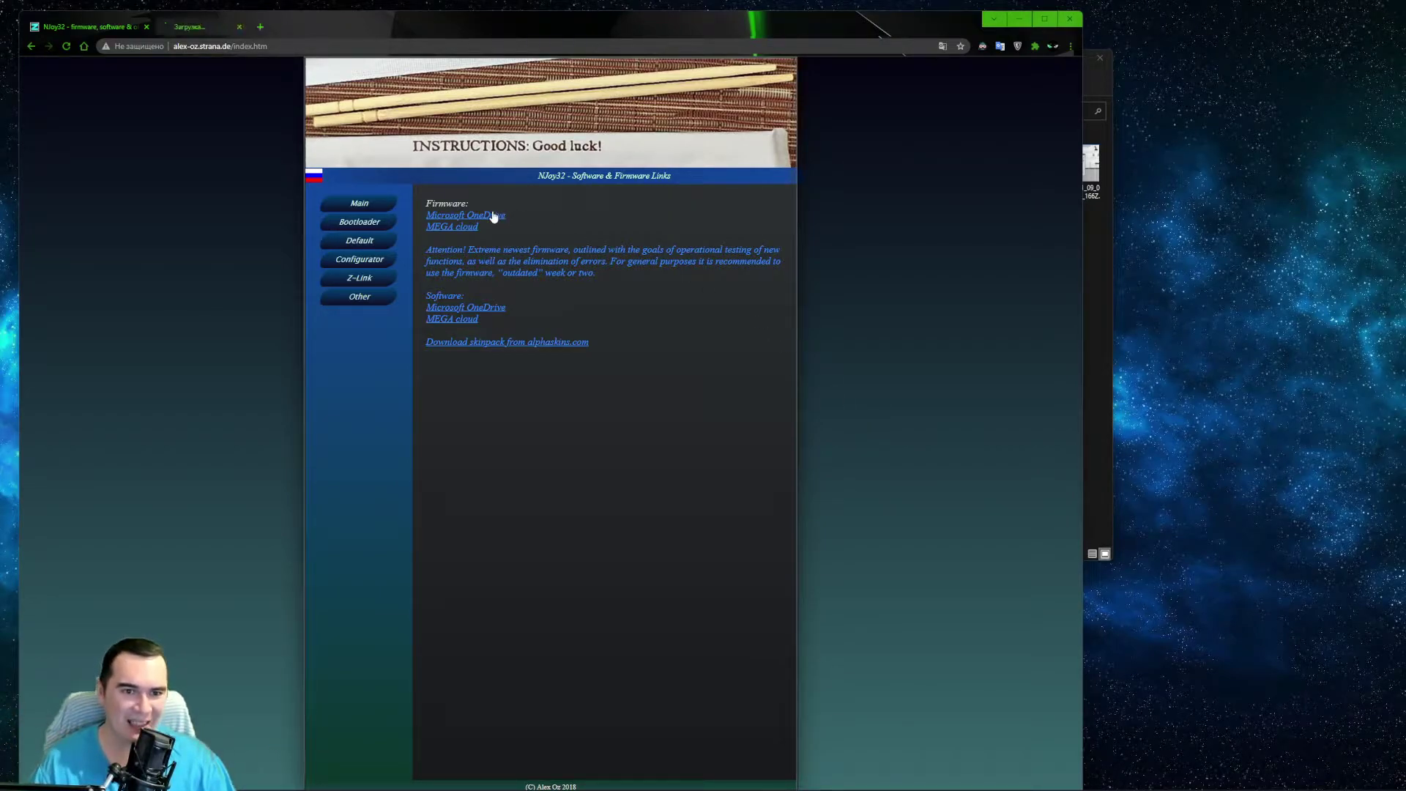
{"action": "middle_click", "coordinate": [501, 310]}
{"action": "left_click", "coordinate": [206, 34]}
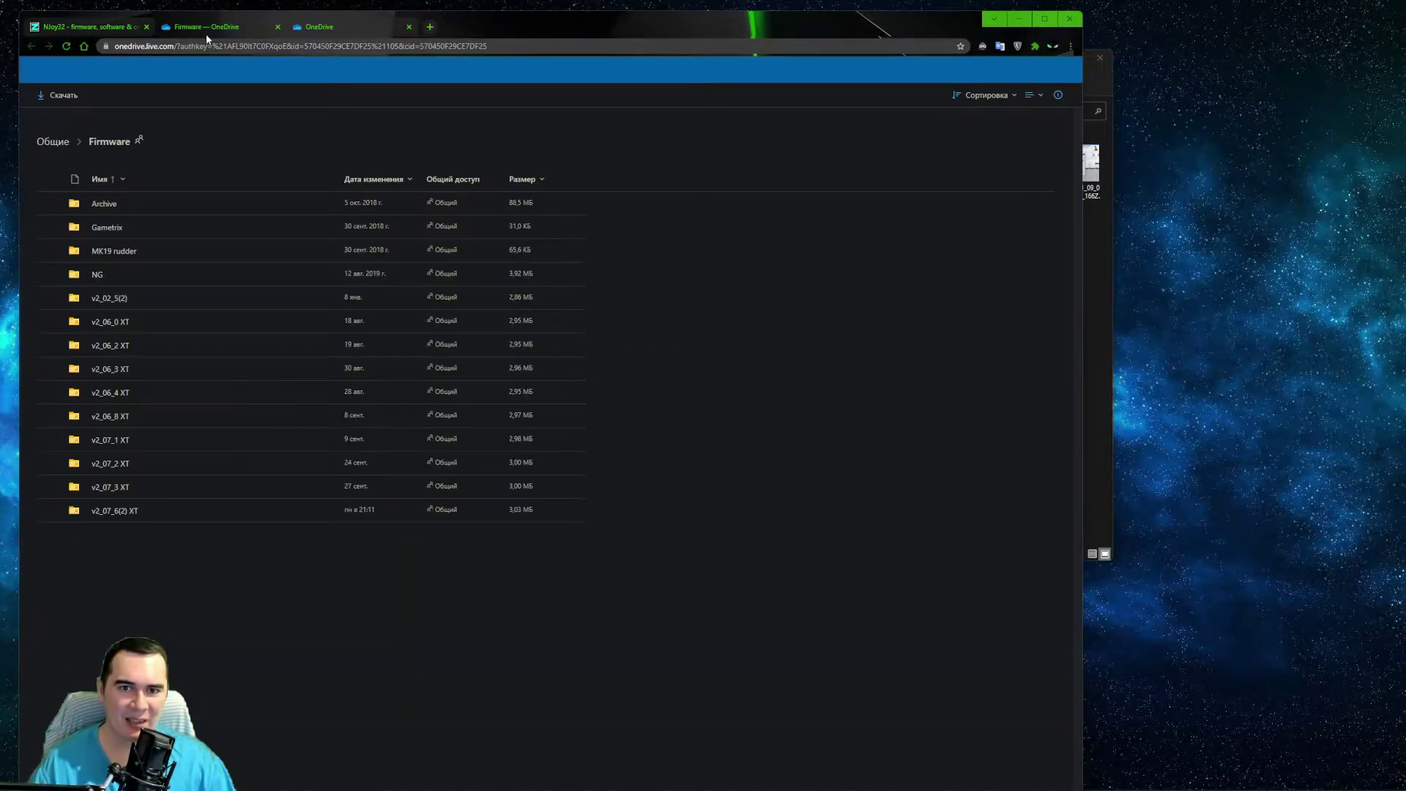
Locate and open _Gladiator_NXT_v2_07_6.vkb in the v2_07_6(2) XT firmware folder, and close its tab
{"action": "left_click", "coordinate": [128, 512]}
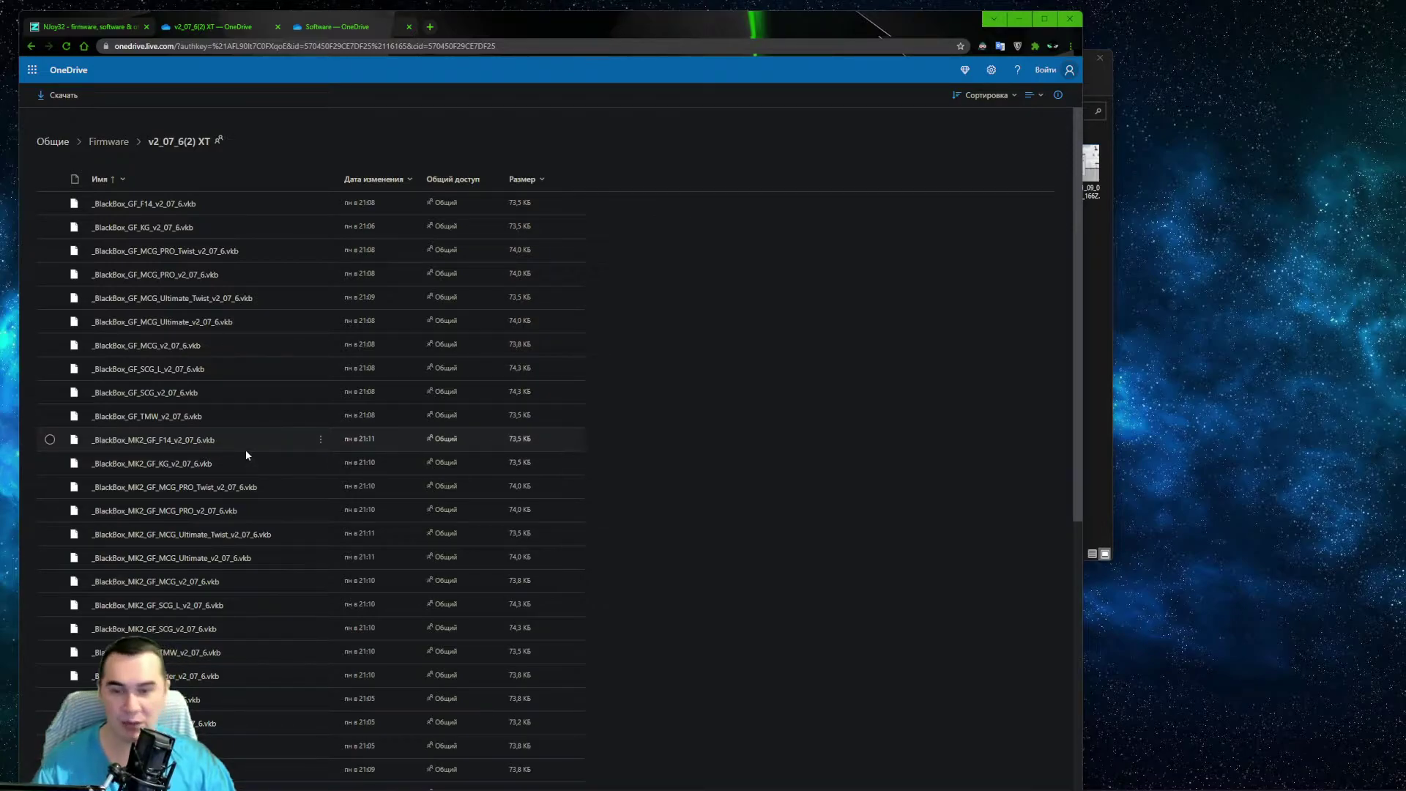
{"action": "scroll", "coordinate": [245, 451], "scroll_direction": "down", "scroll_amount": 2}
{"action": "scroll", "coordinate": [244, 454], "scroll_direction": "down", "scroll_amount": 5}
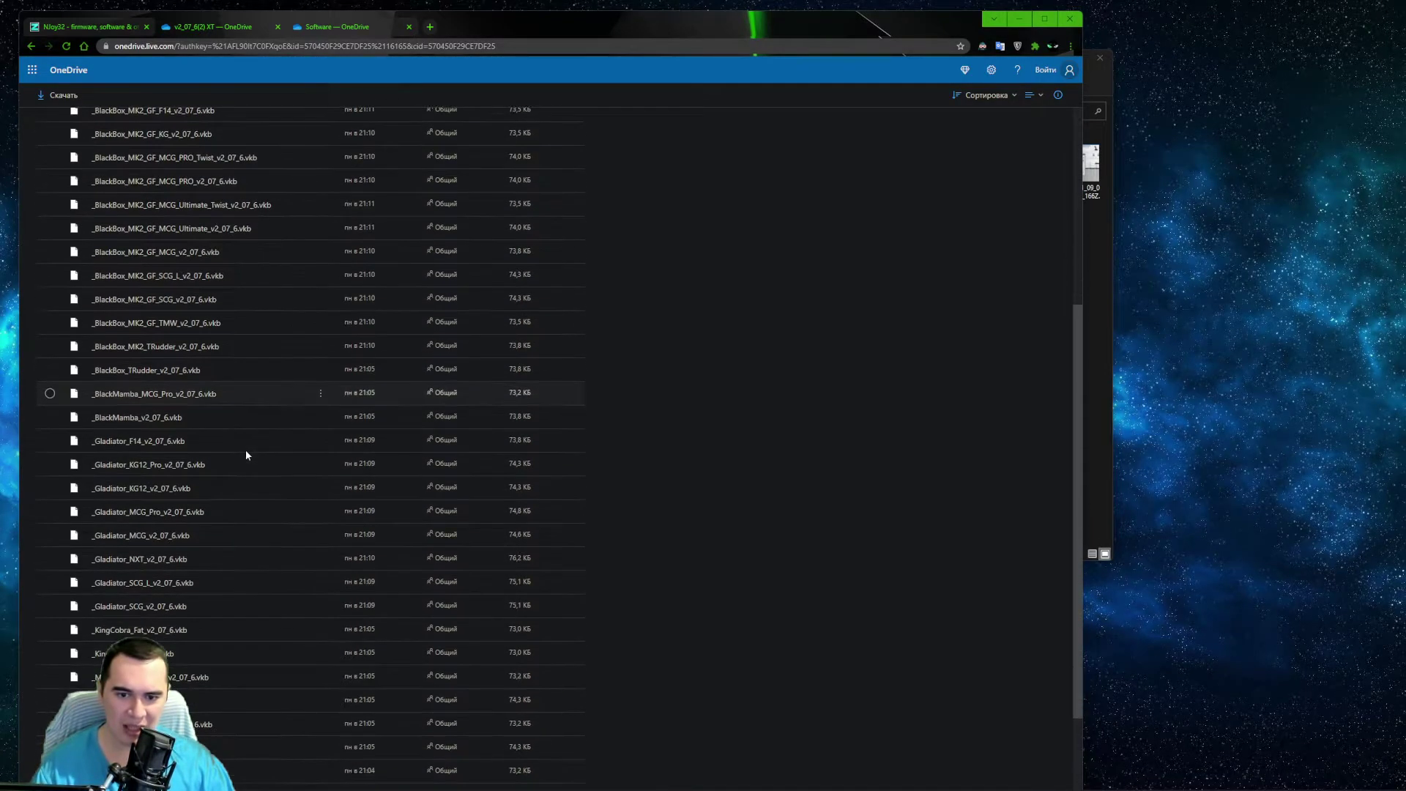
{"action": "left_click", "coordinate": [145, 560]}
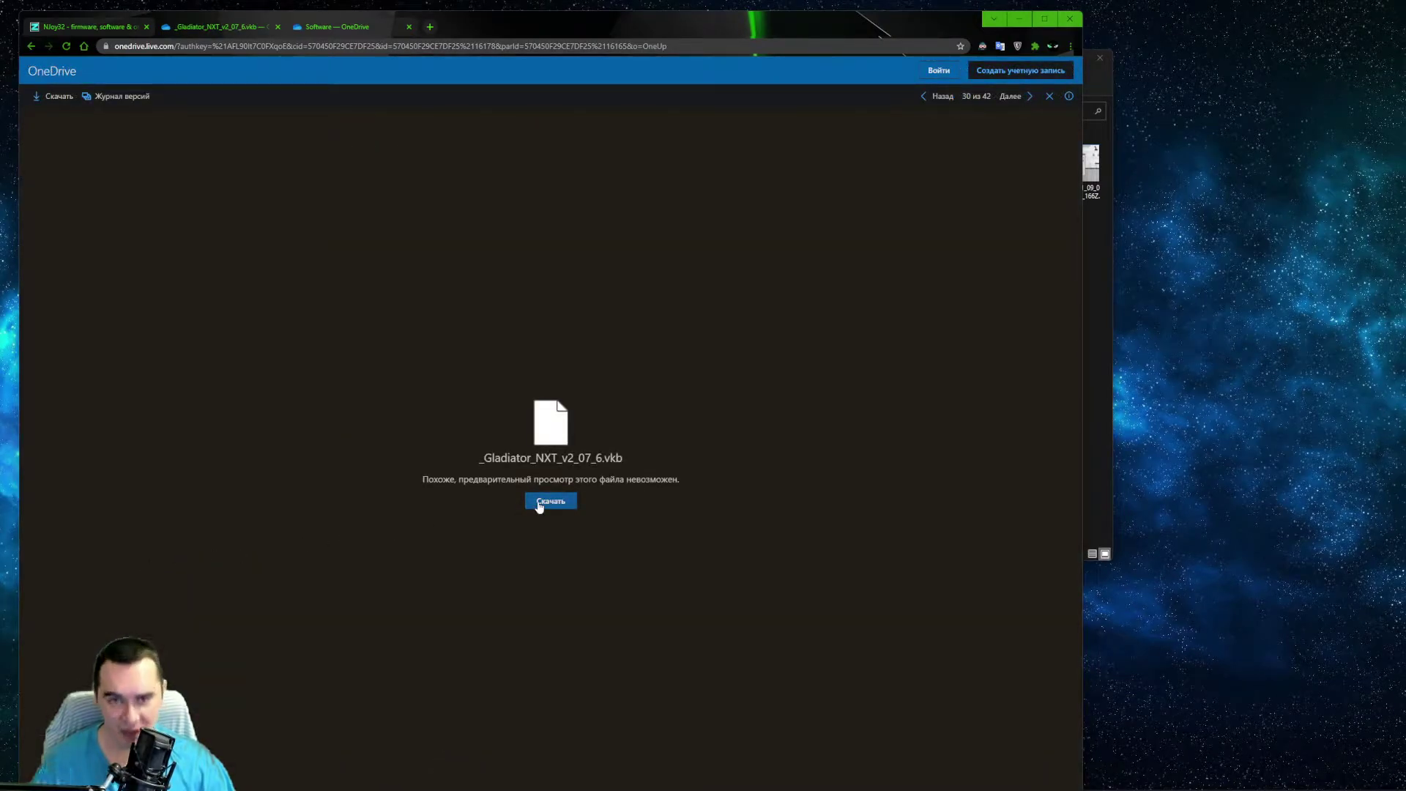
{"action": "key", "text": "ctrl+w"}
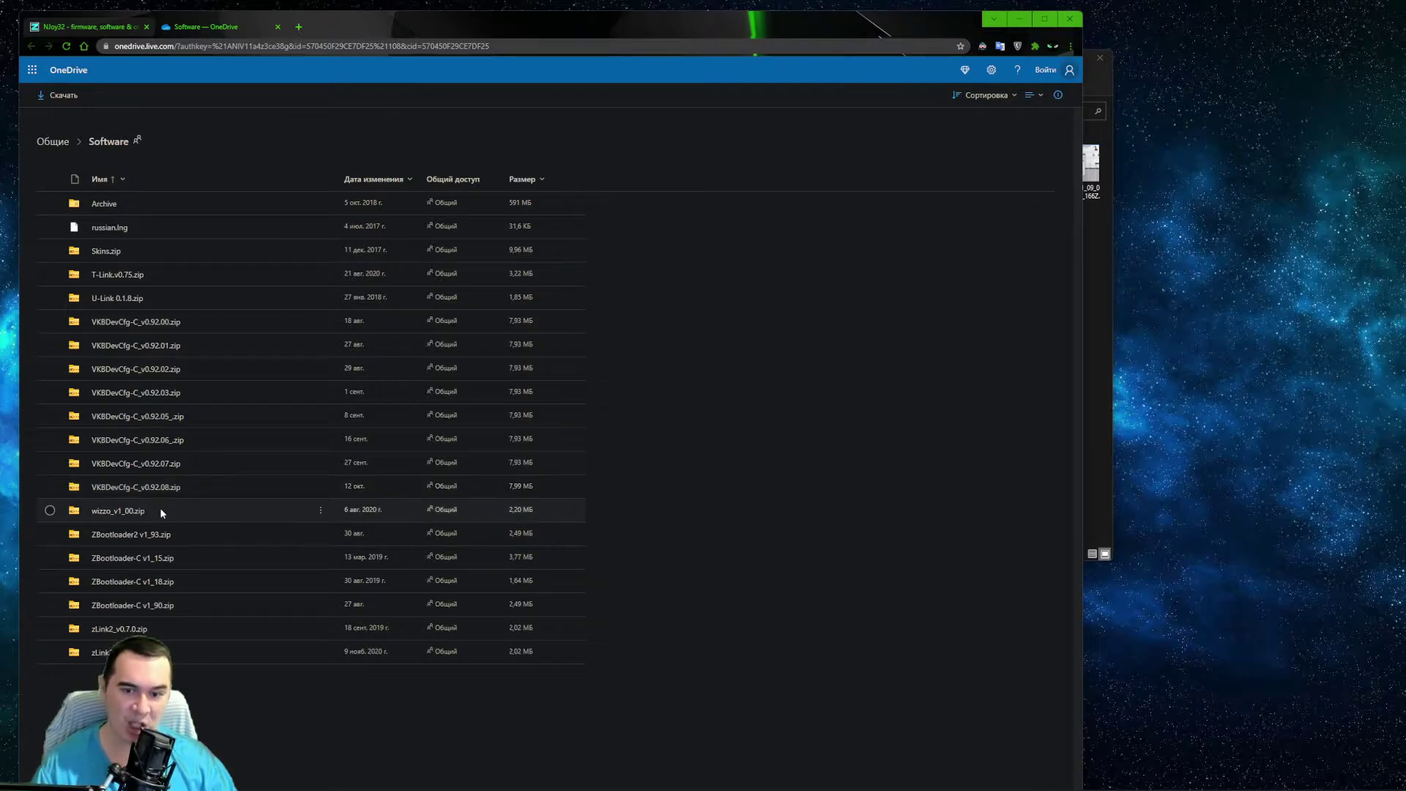
Download ZBootloader2 v1_93.zip from the Software folder and close the OneDrive page
{"action": "left_click", "coordinate": [130, 536]}
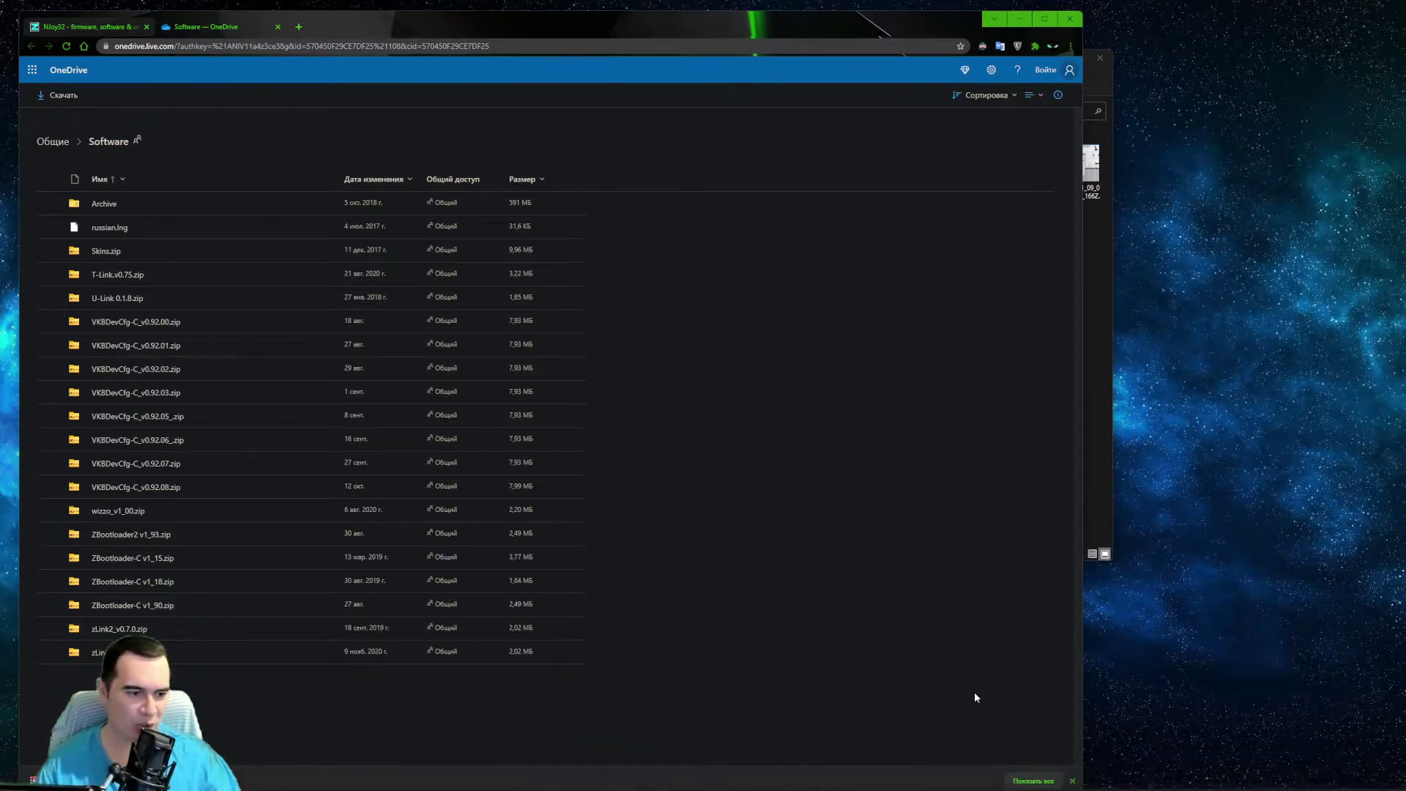
{"action": "left_click", "coordinate": [1073, 781]}
{"action": "key", "text": "ctrl+w"}
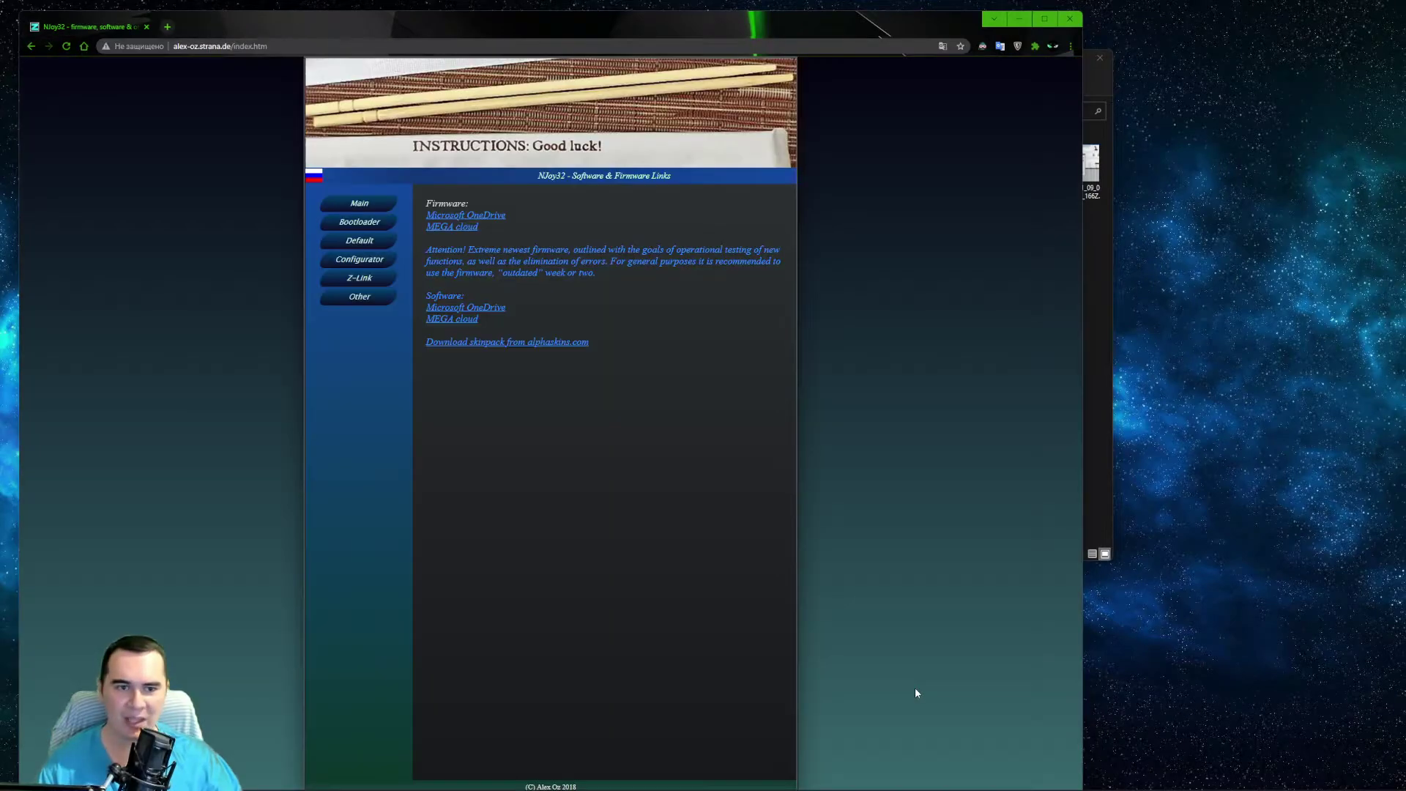
Switch to File Explorer, launch ZBootloader2.exe from the ZBootloader2 v1_93 folder, and put the VKBsim Gladiator NXT L into boot mode
{"action": "left_click", "coordinate": [1097, 497]}
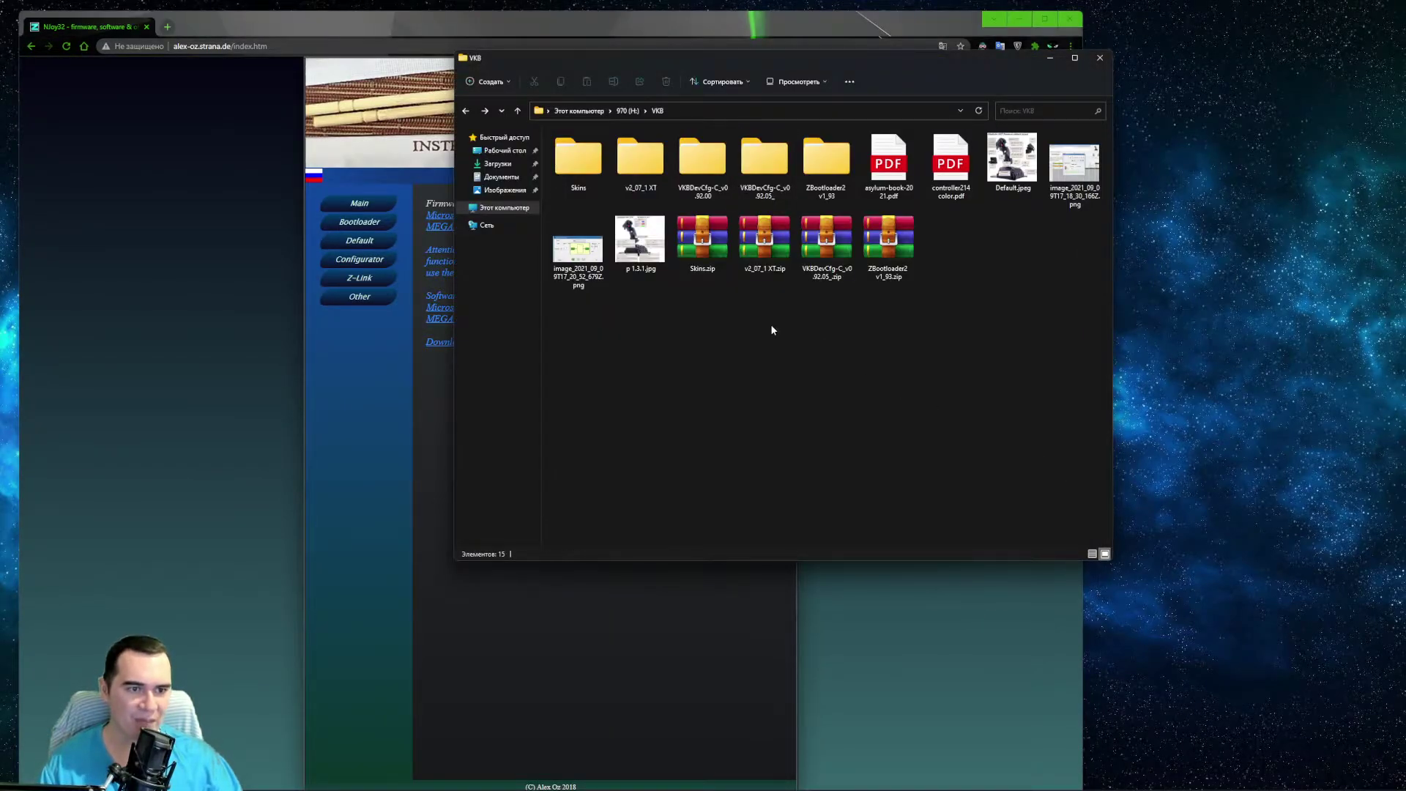
{"action": "double_click", "coordinate": [826, 159]}
{"action": "double_click", "coordinate": [578, 148]}
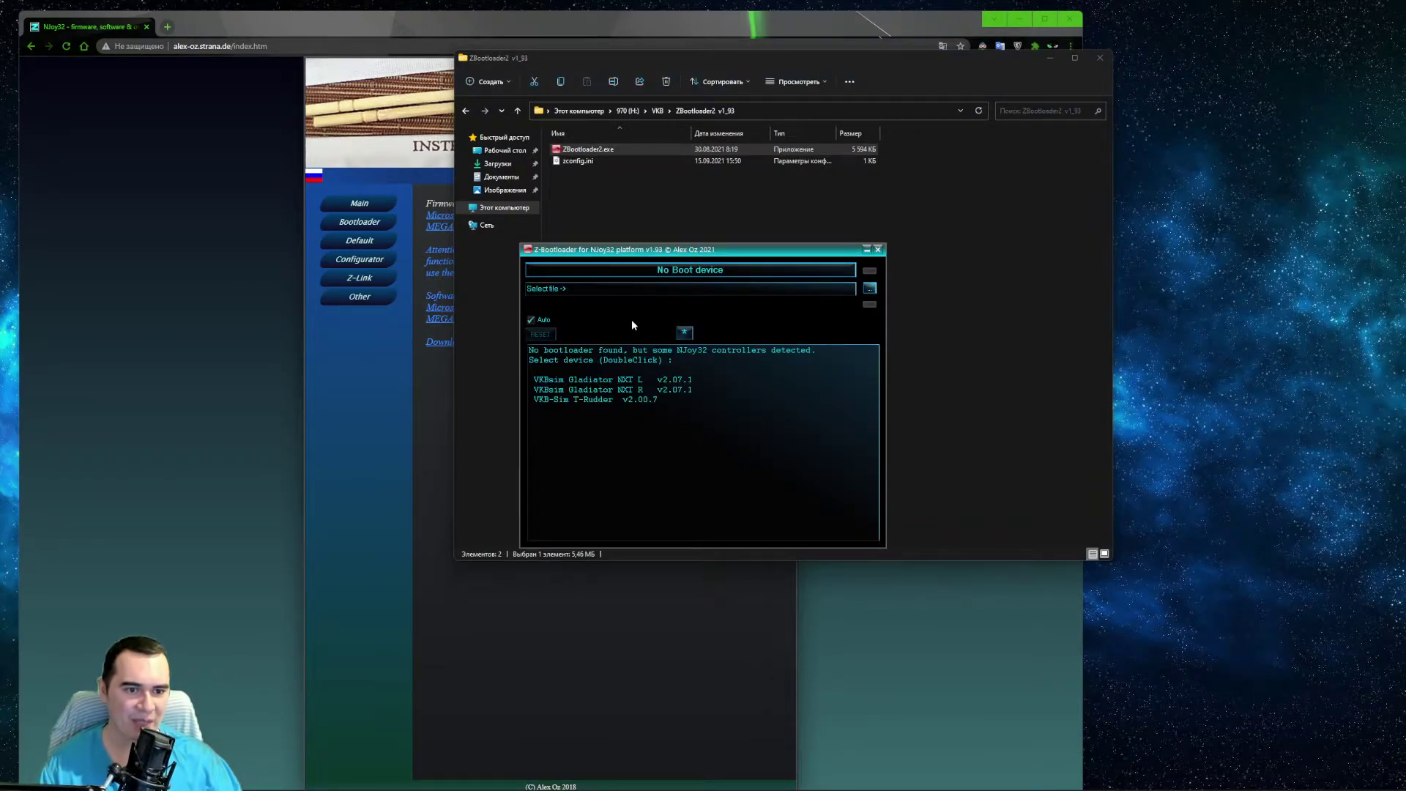
{"action": "left_click", "coordinate": [630, 381]}
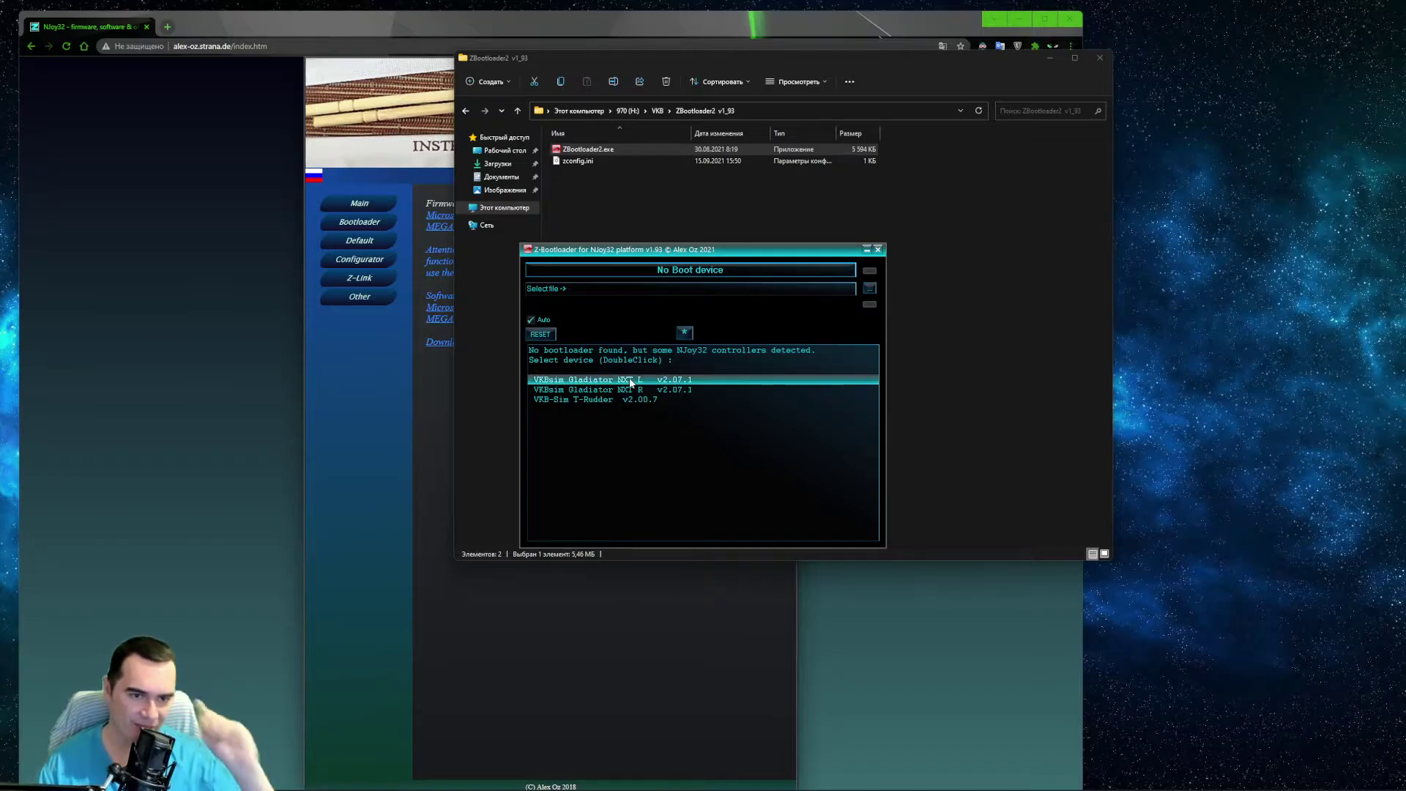
{"action": "double_click", "coordinate": [630, 380]}
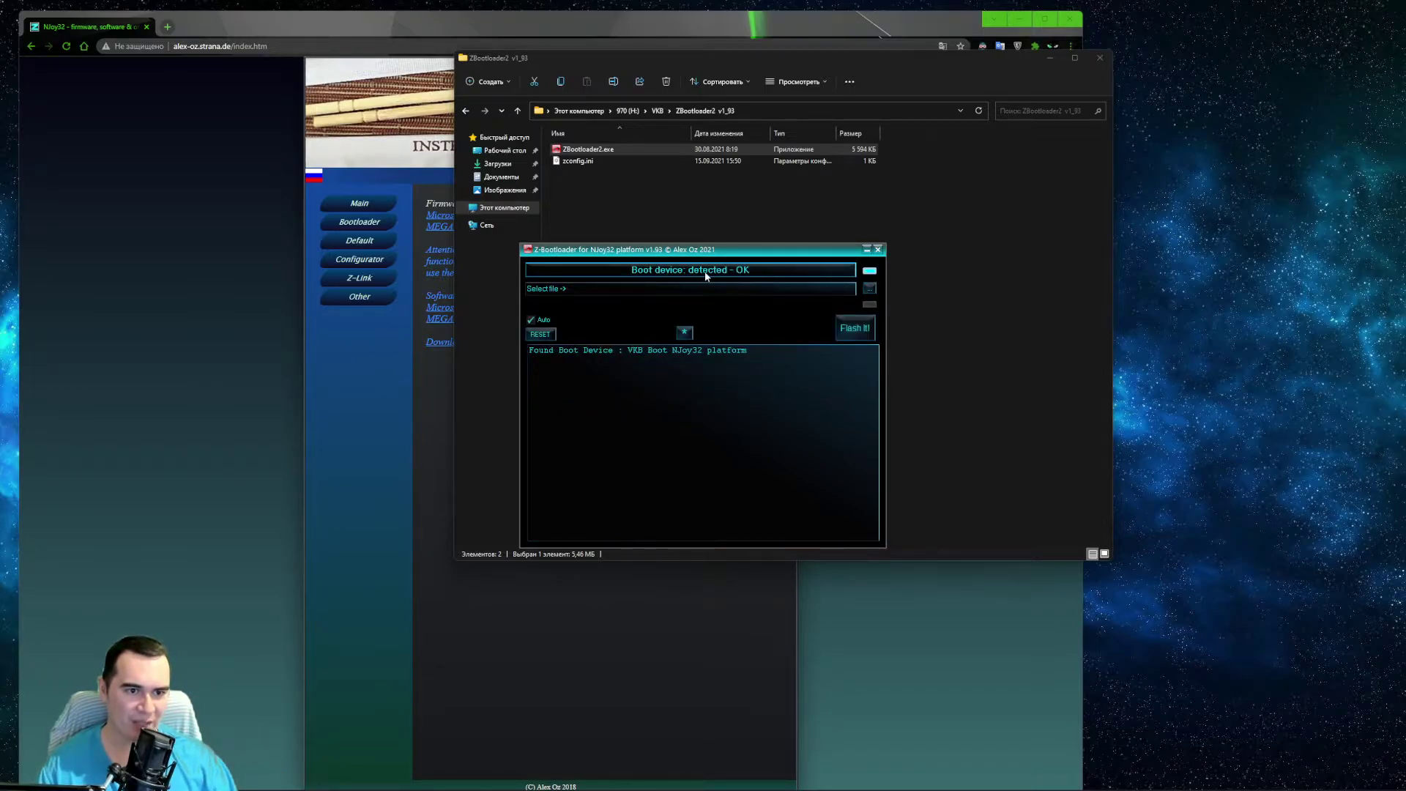
Select the firmware file _Gladiator_NXT_v2_07_1.vkb from the v2_07_1 XT folder and flash it to the boot device
{"action": "left_click", "coordinate": [869, 288]}
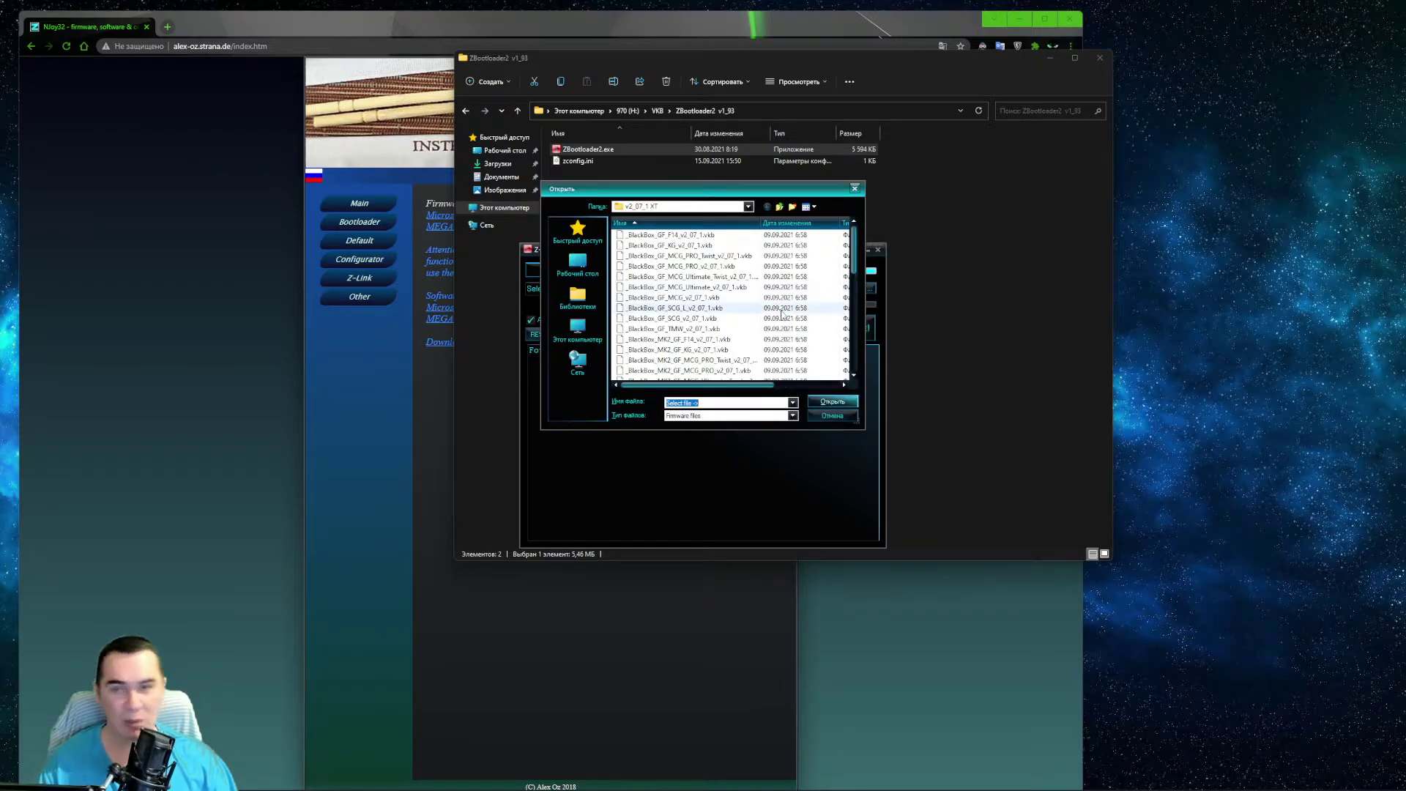
{"action": "scroll", "coordinate": [755, 319], "scroll_direction": "down", "scroll_amount": 4}
{"action": "scroll", "coordinate": [733, 322], "scroll_direction": "down", "scroll_amount": 2}
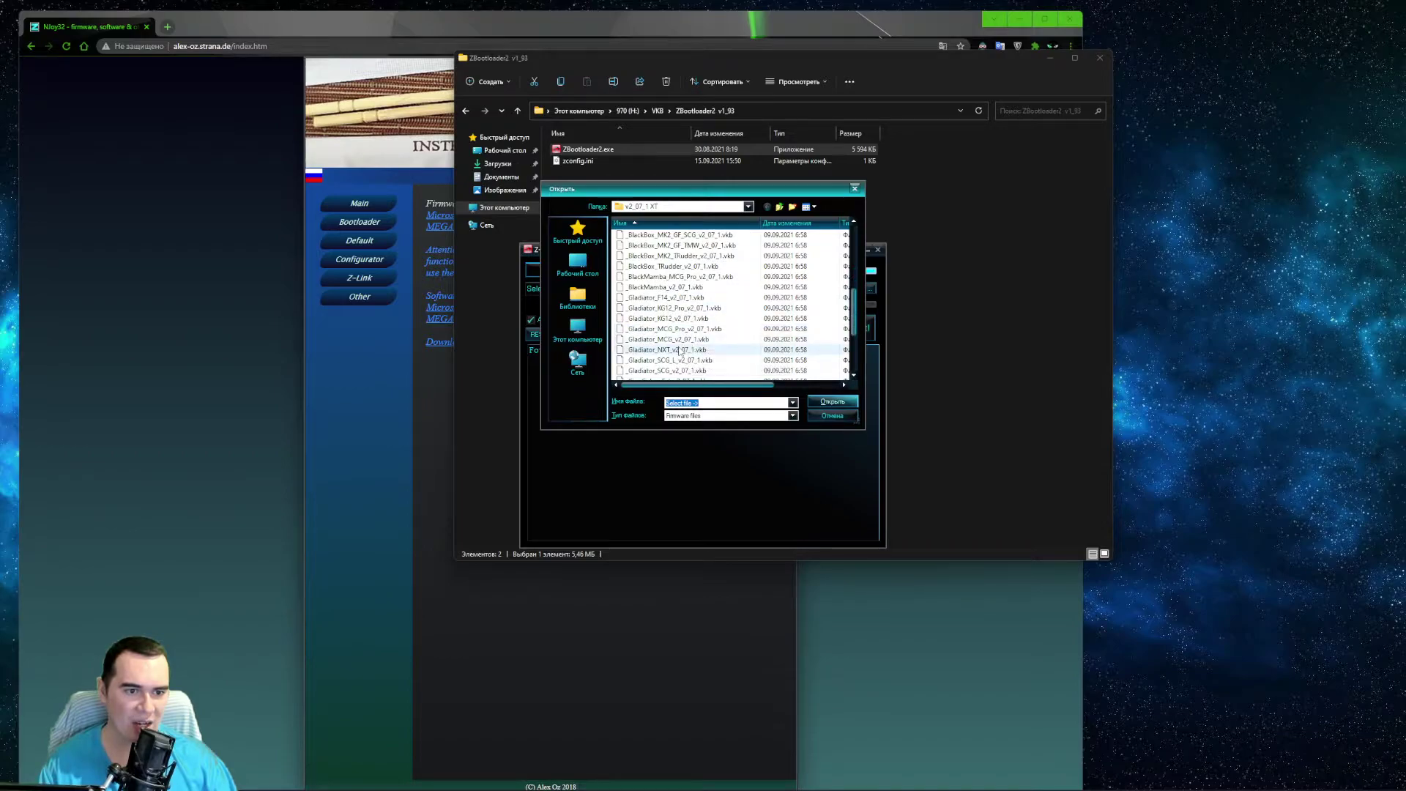
{"action": "left_click", "coordinate": [680, 350]}
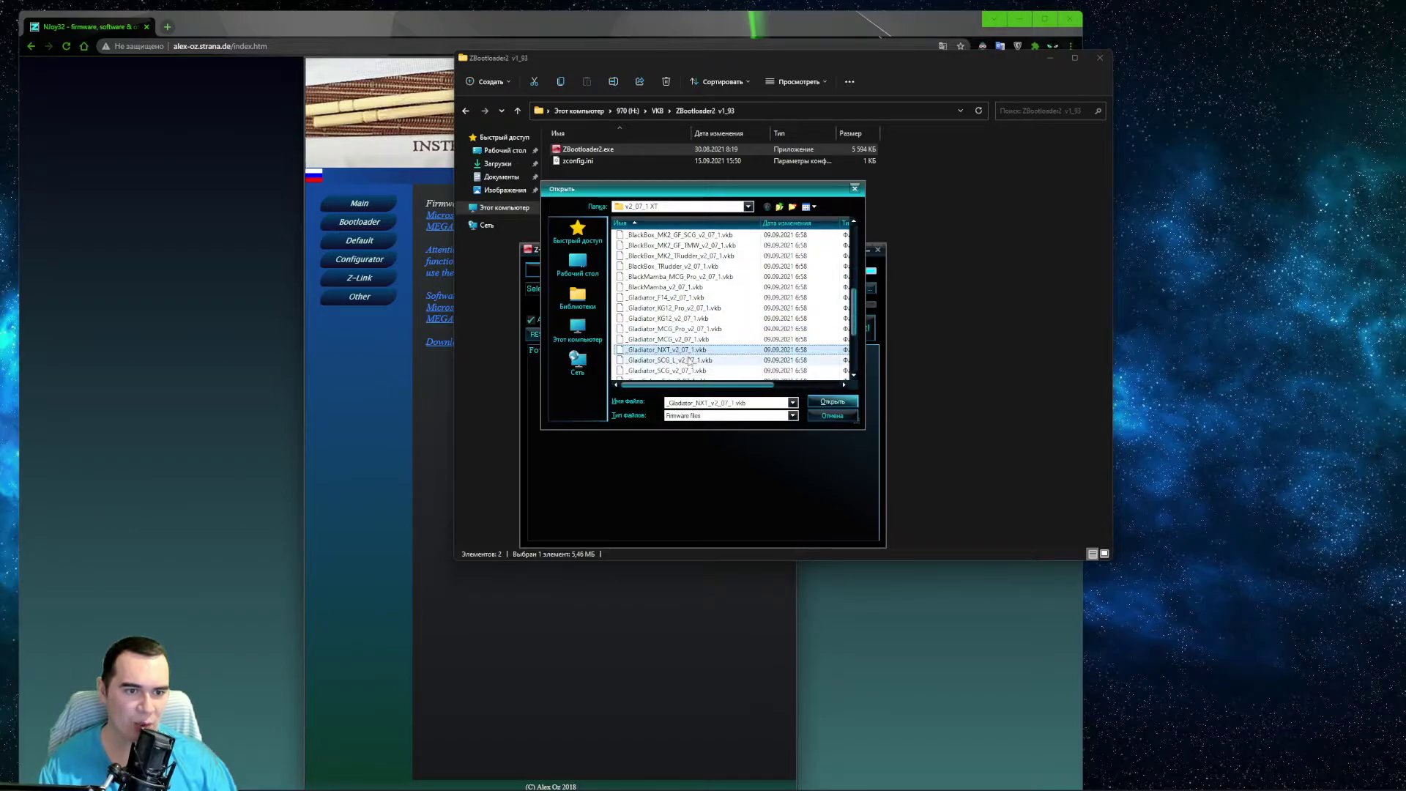
{"action": "left_click", "coordinate": [822, 400]}
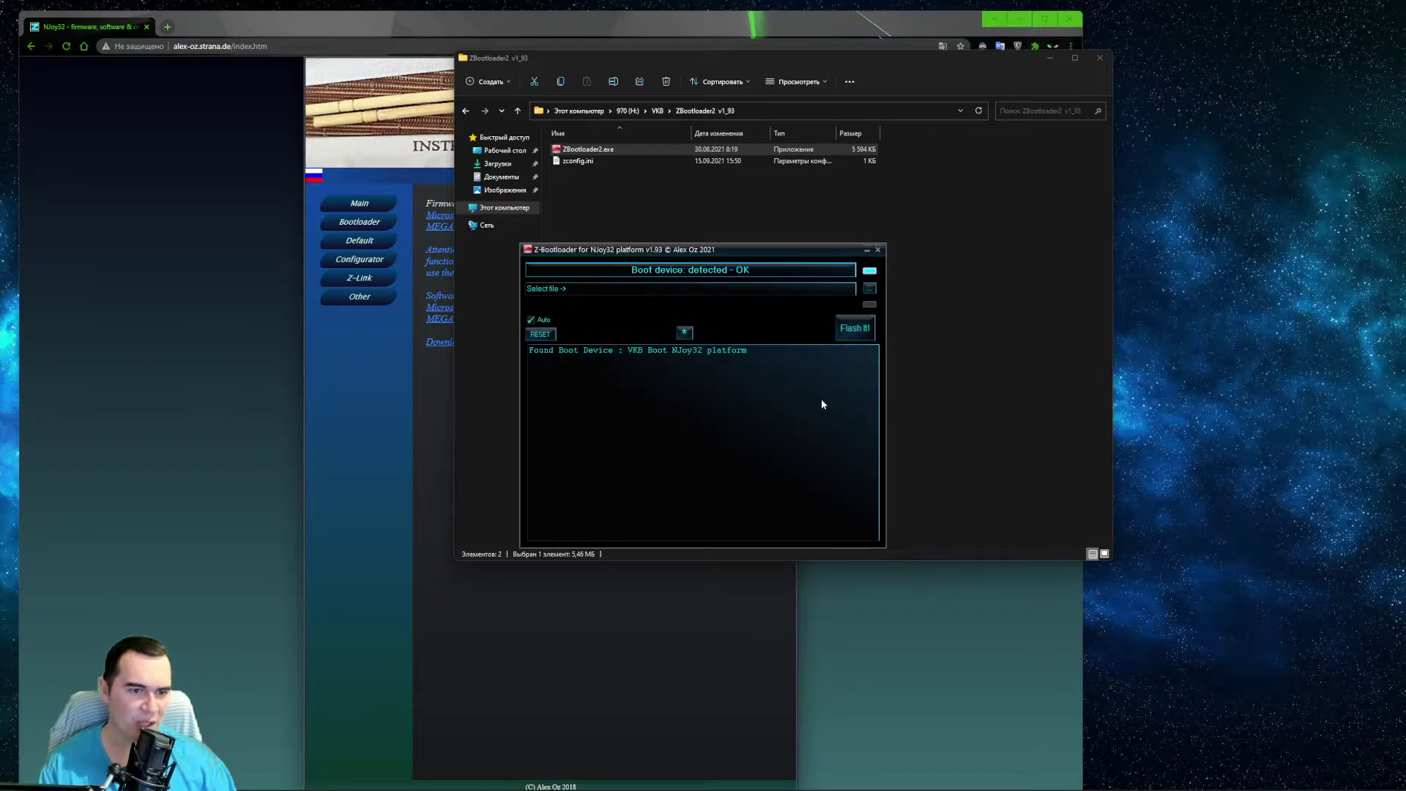
{"action": "left_click", "coordinate": [850, 331]}
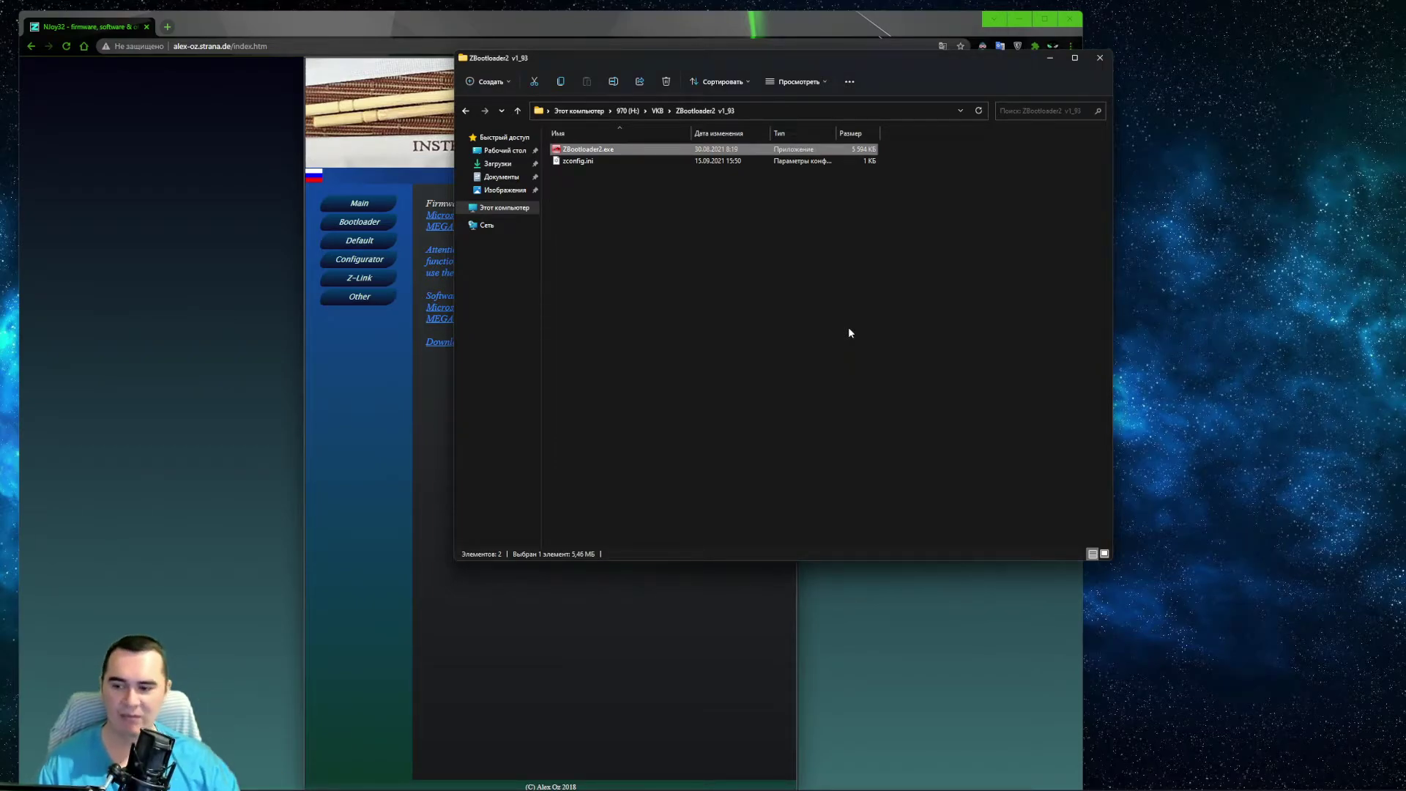
Launch the VKB Device Config application from the VKBDevCfg-C_v0.92.05_ folder and show the global settings of the Gladiator NXT L
{"action": "left_click", "coordinate": [800, 314]}
{"action": "key", "text": "alt+Up"}
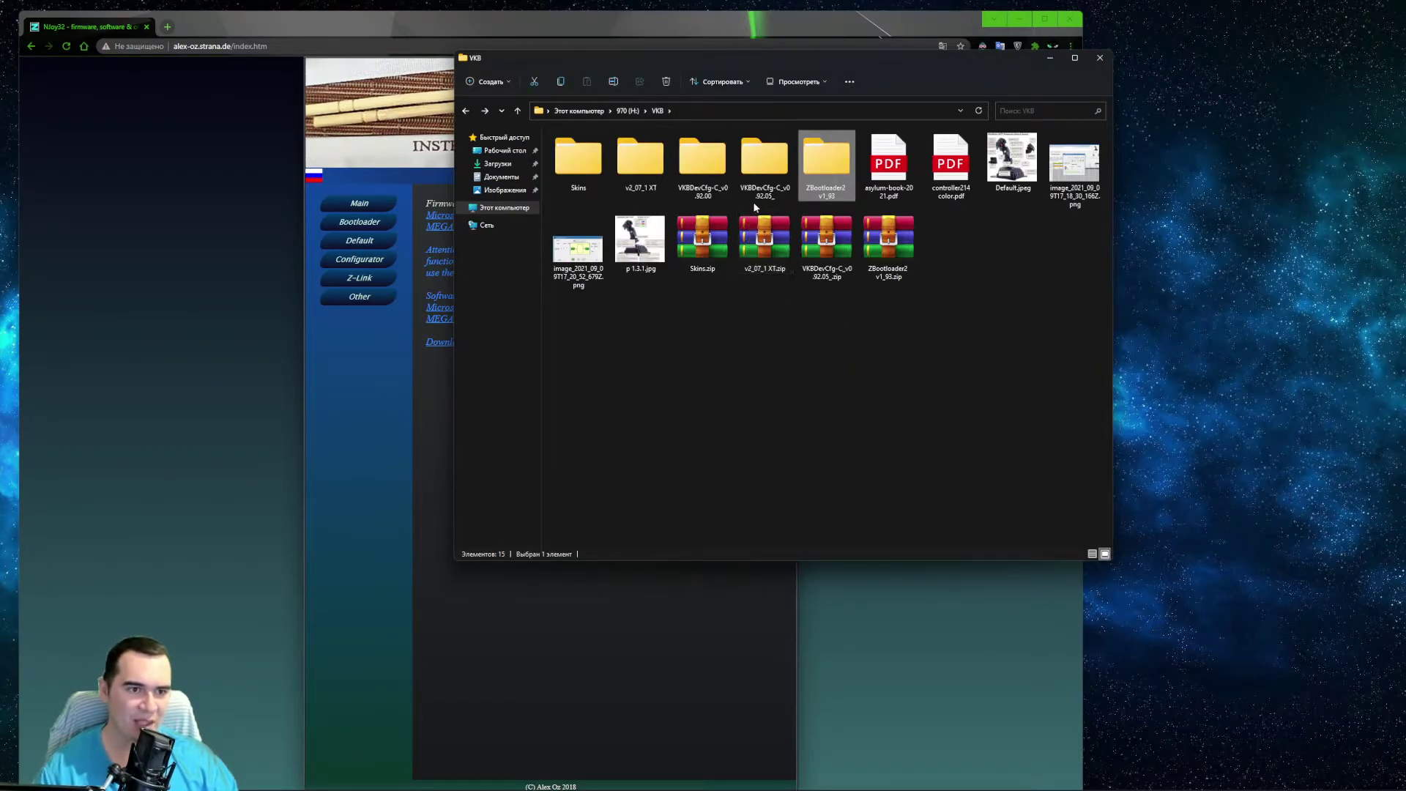
{"action": "double_click", "coordinate": [758, 175]}
{"action": "double_click", "coordinate": [575, 299]}
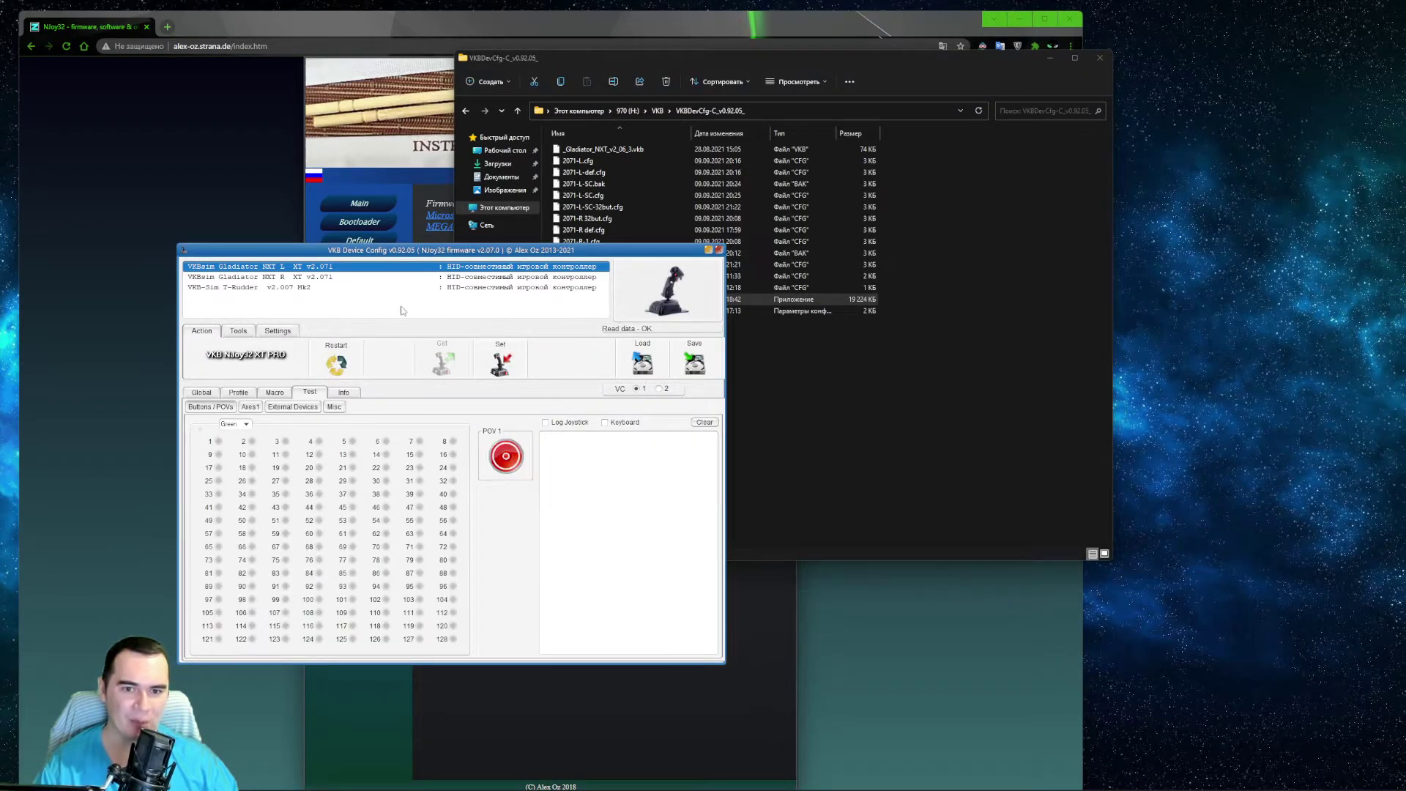
{"action": "left_click", "coordinate": [208, 389]}
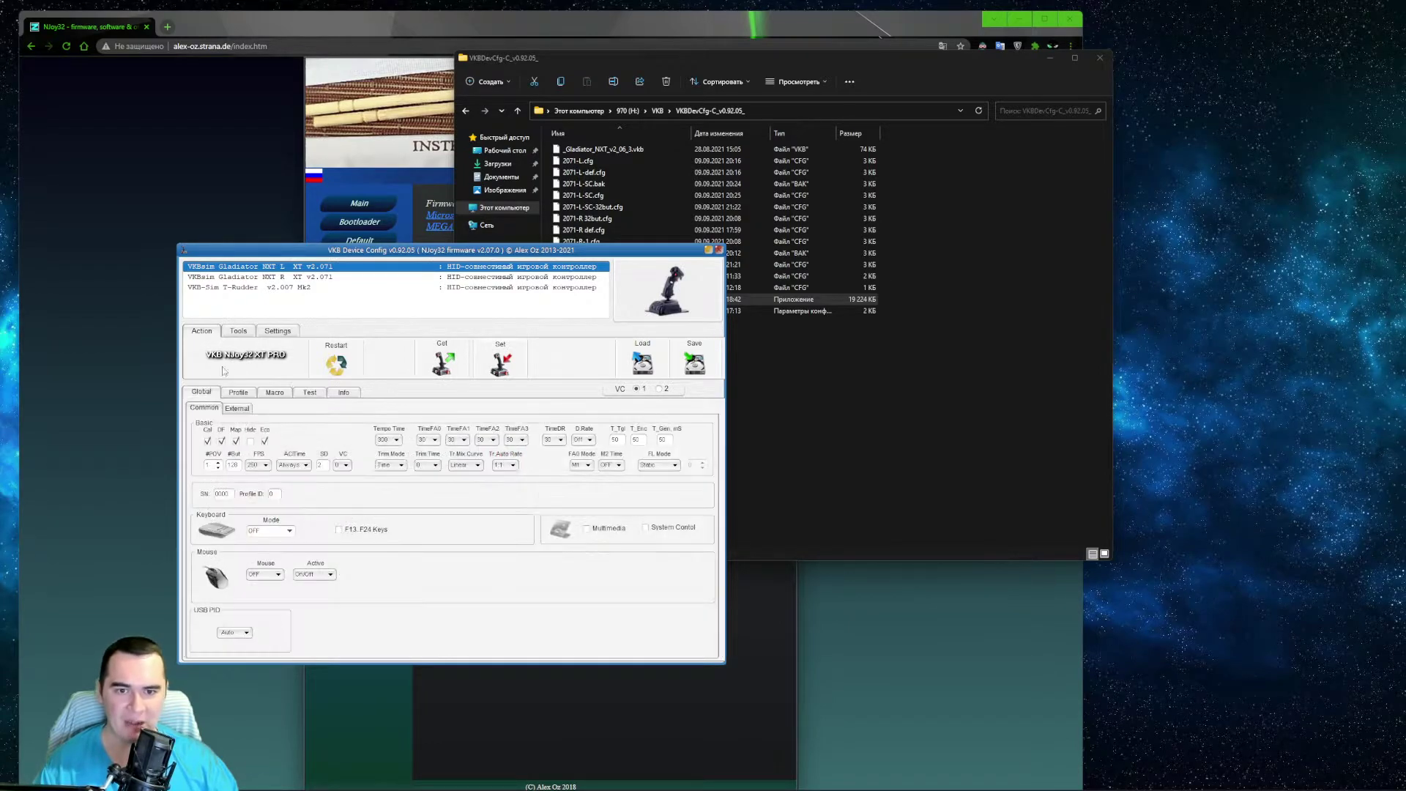
Calibrate the Gladiator NXT L on axes X, Y, Rot Z, Z, Rot X and Rot Y
{"action": "left_click", "coordinate": [240, 331]}
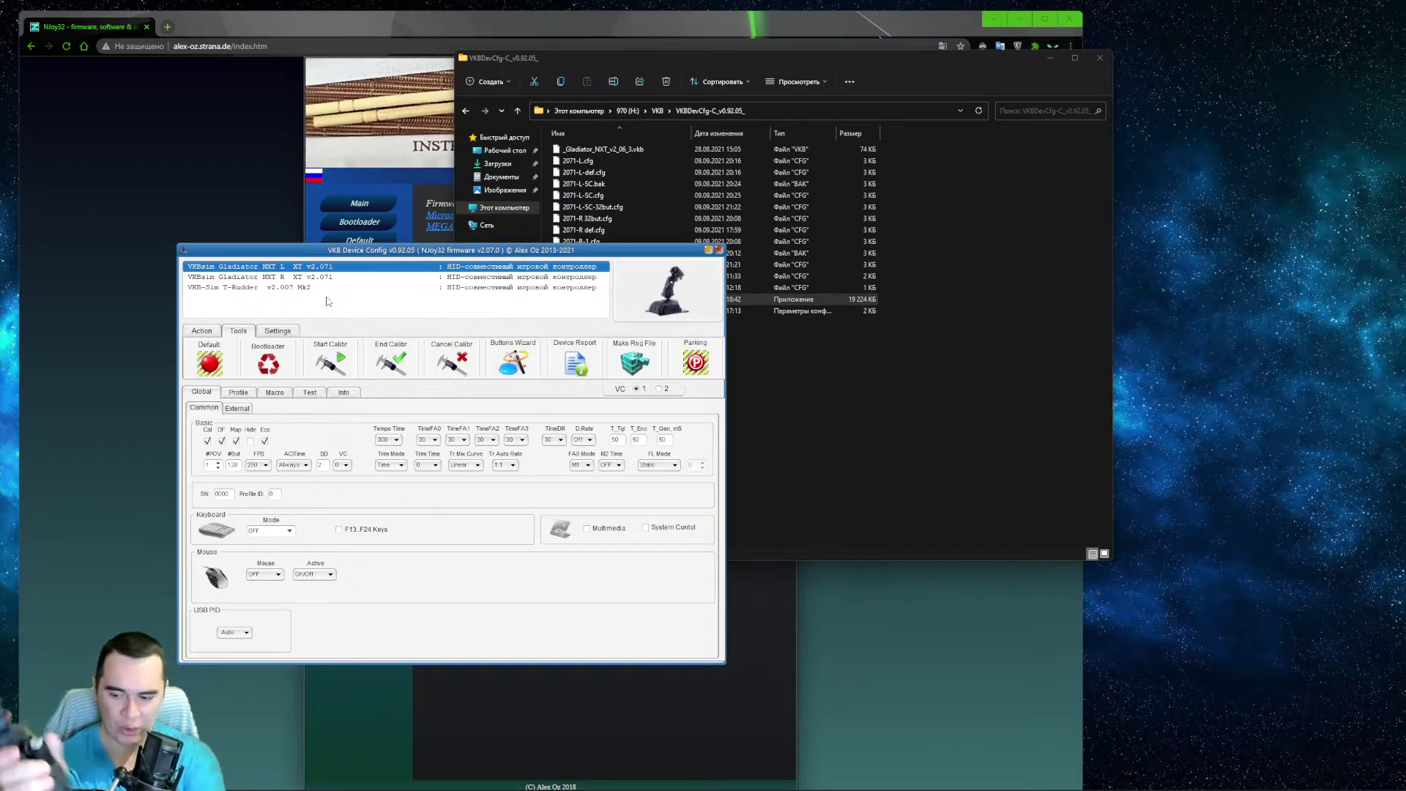
{"action": "left_click", "coordinate": [345, 373]}
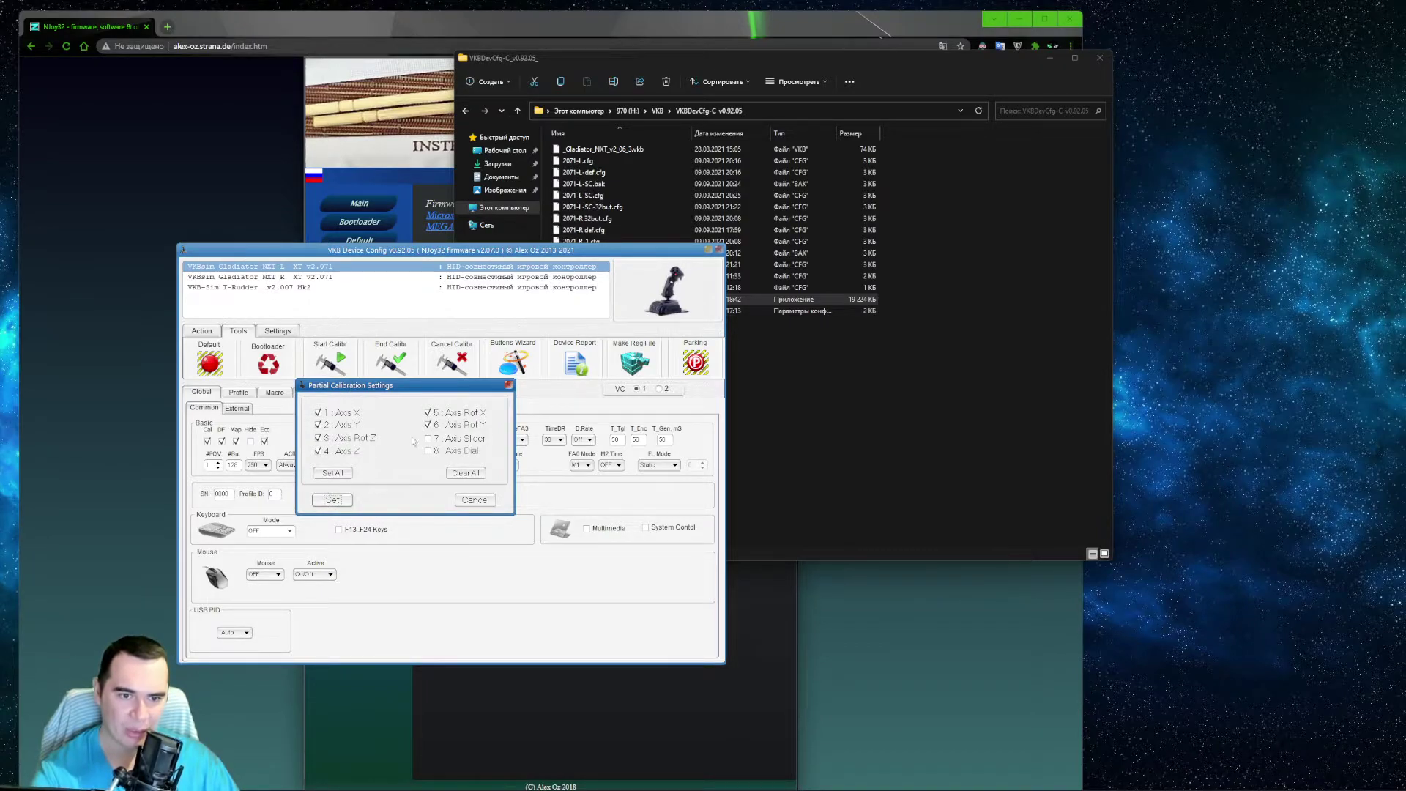
{"action": "left_click", "coordinate": [336, 500]}
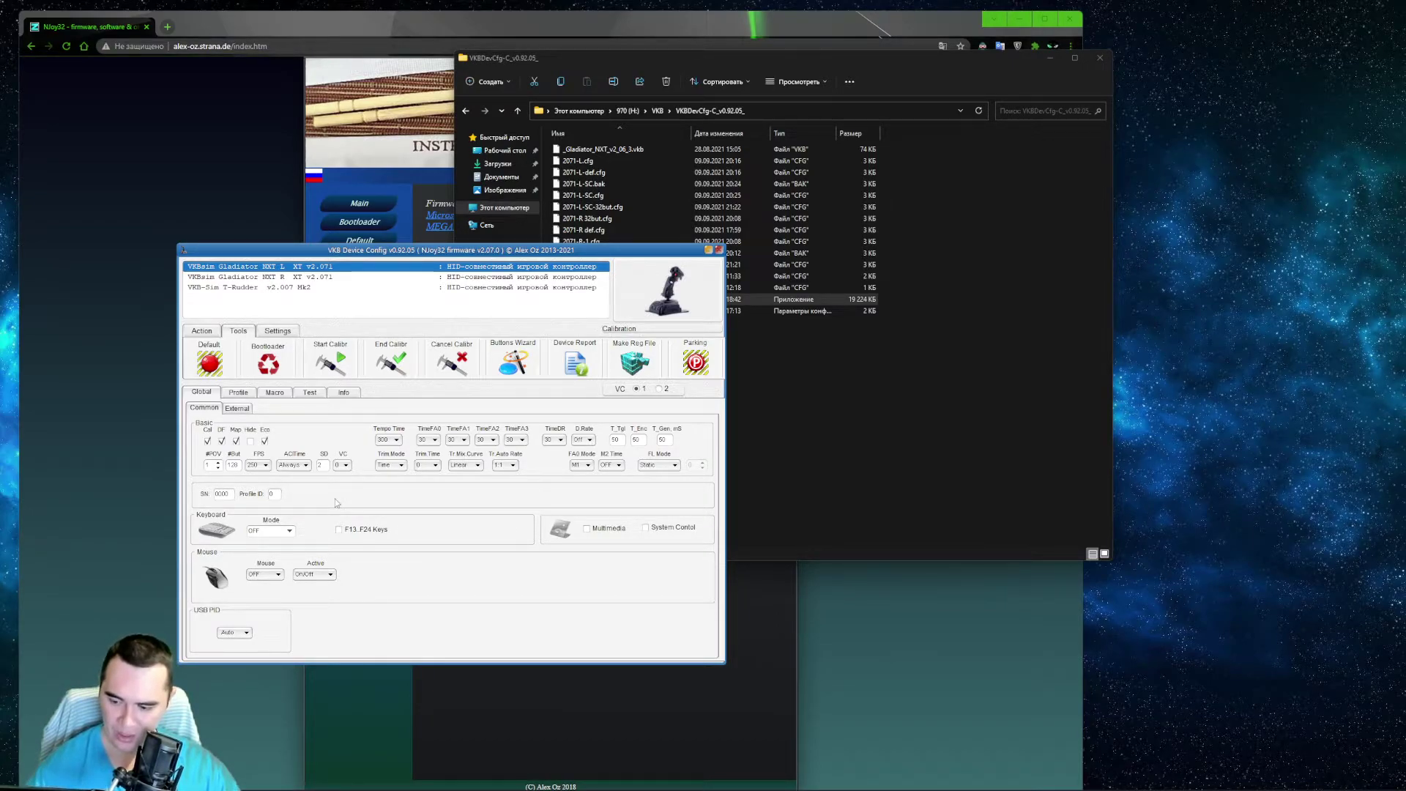
{"action": "left_click", "coordinate": [393, 357]}
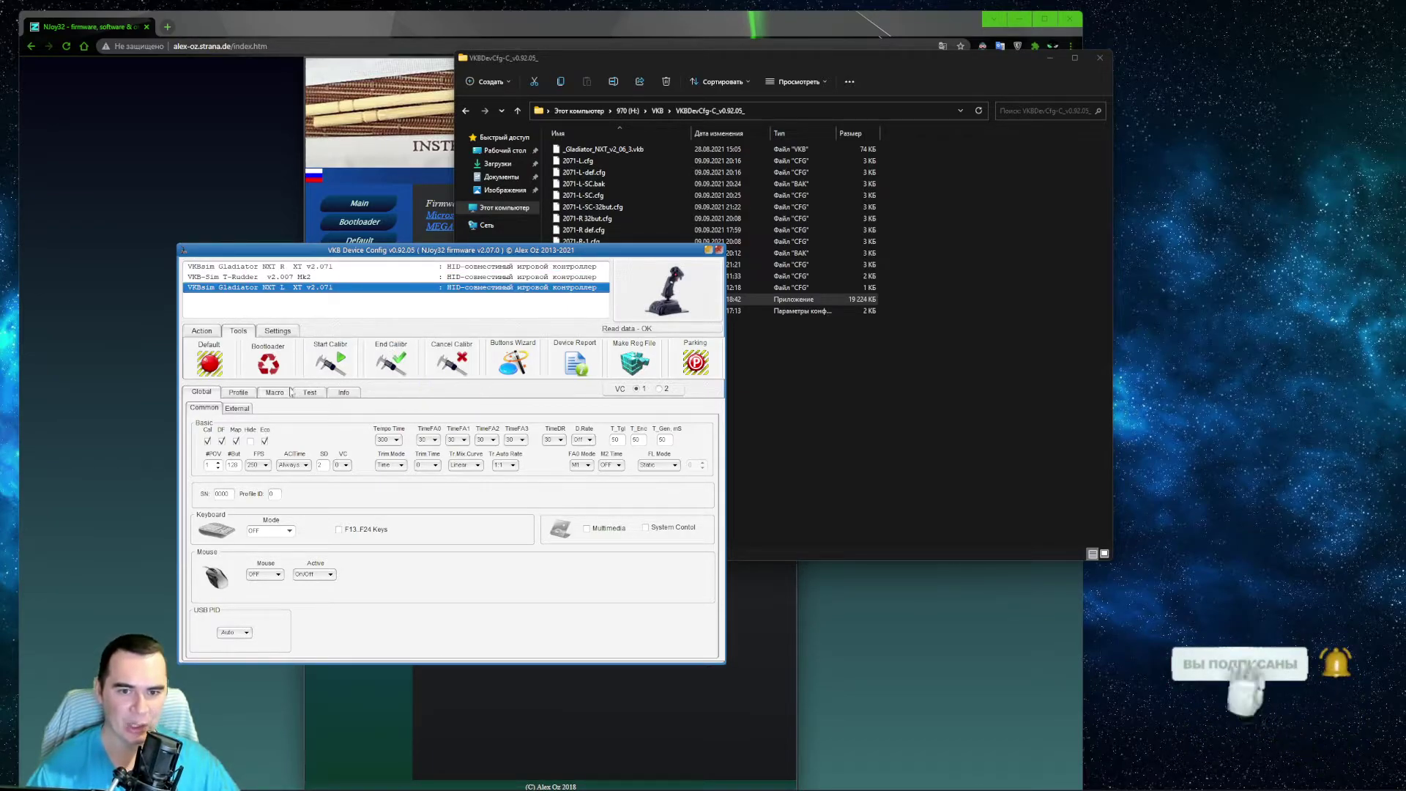
Examine the common and external global settings and the profile's button, POV, Boolean and axis settings
{"action": "left_click", "coordinate": [237, 409]}
{"action": "left_click", "coordinate": [204, 409]}
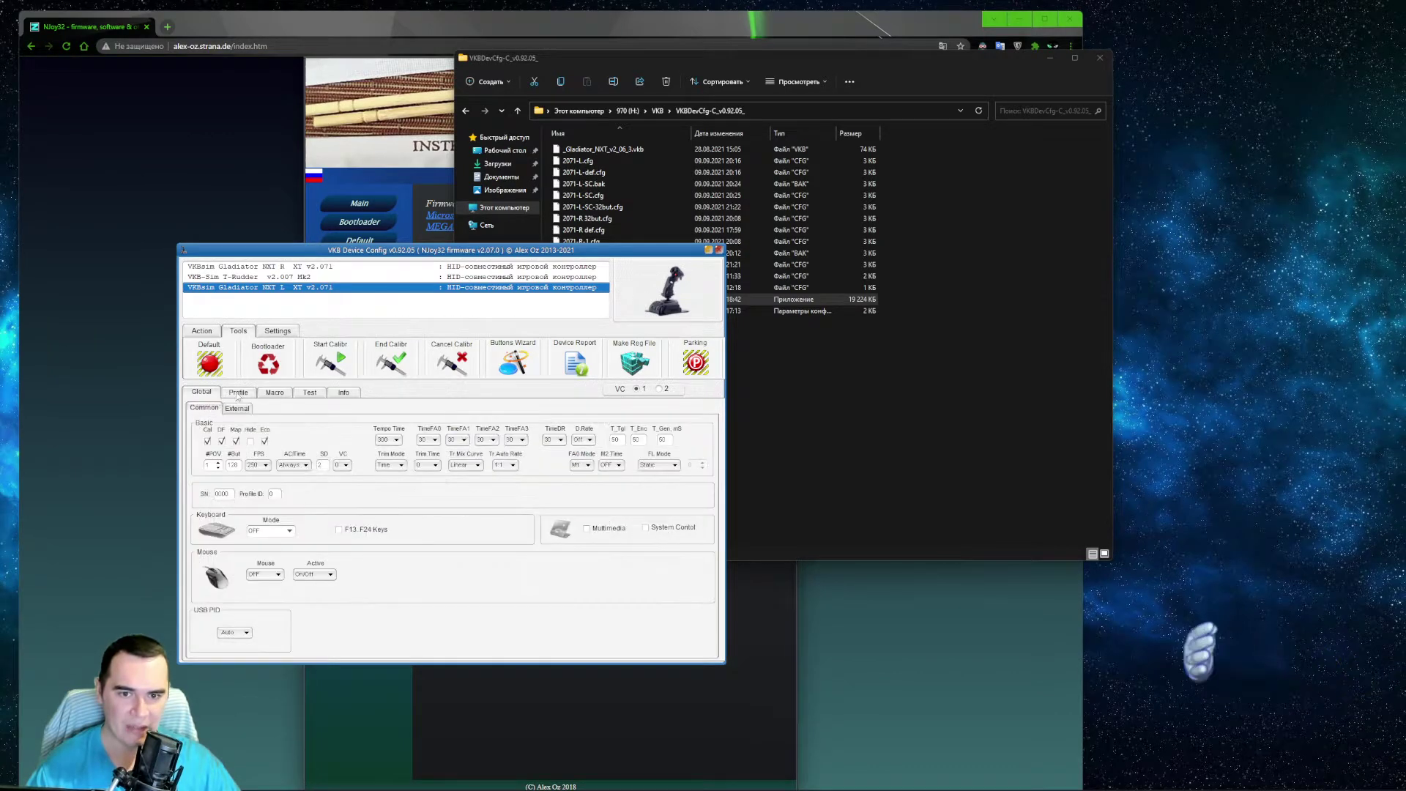
{"action": "left_click", "coordinate": [238, 394]}
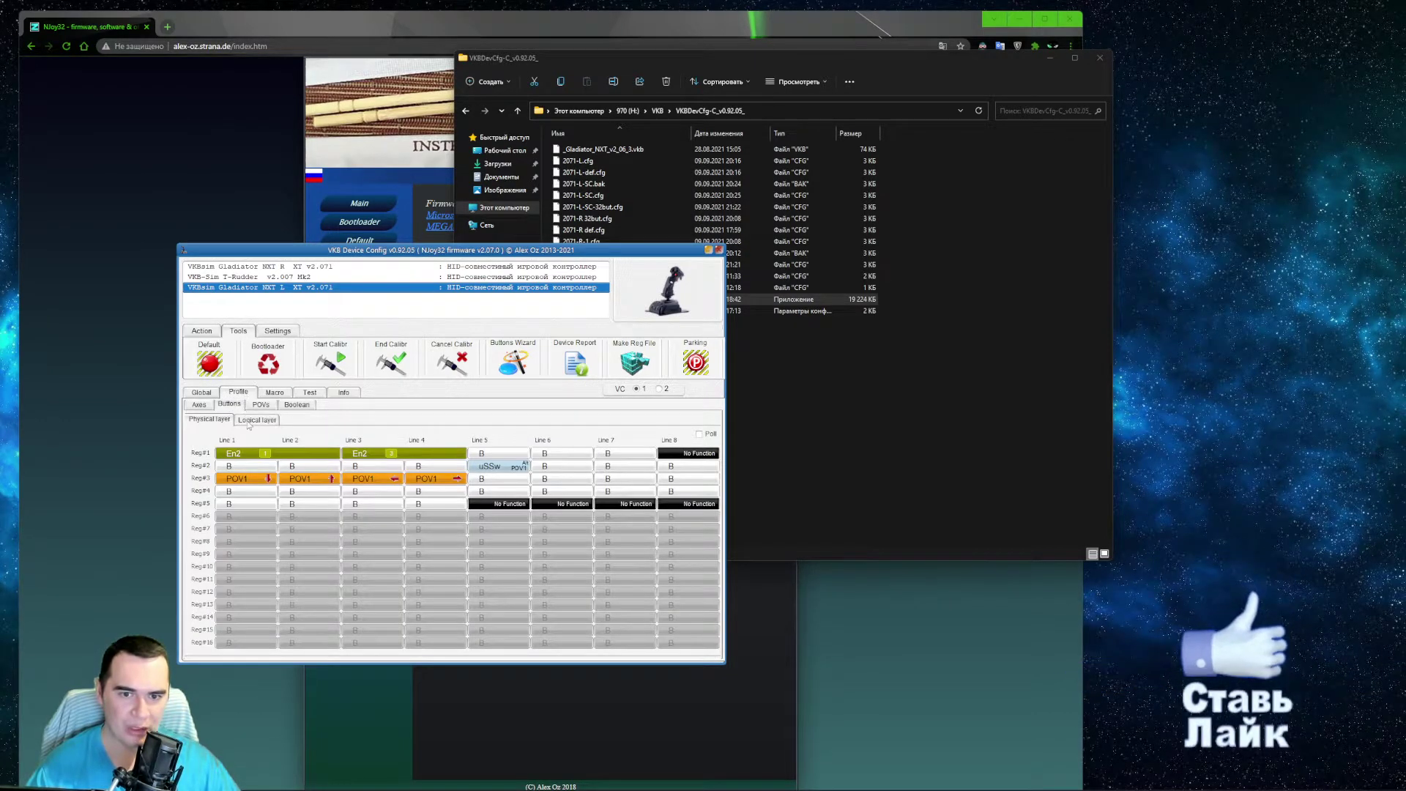
{"action": "left_click", "coordinate": [224, 407]}
{"action": "key", "text": "Right"}
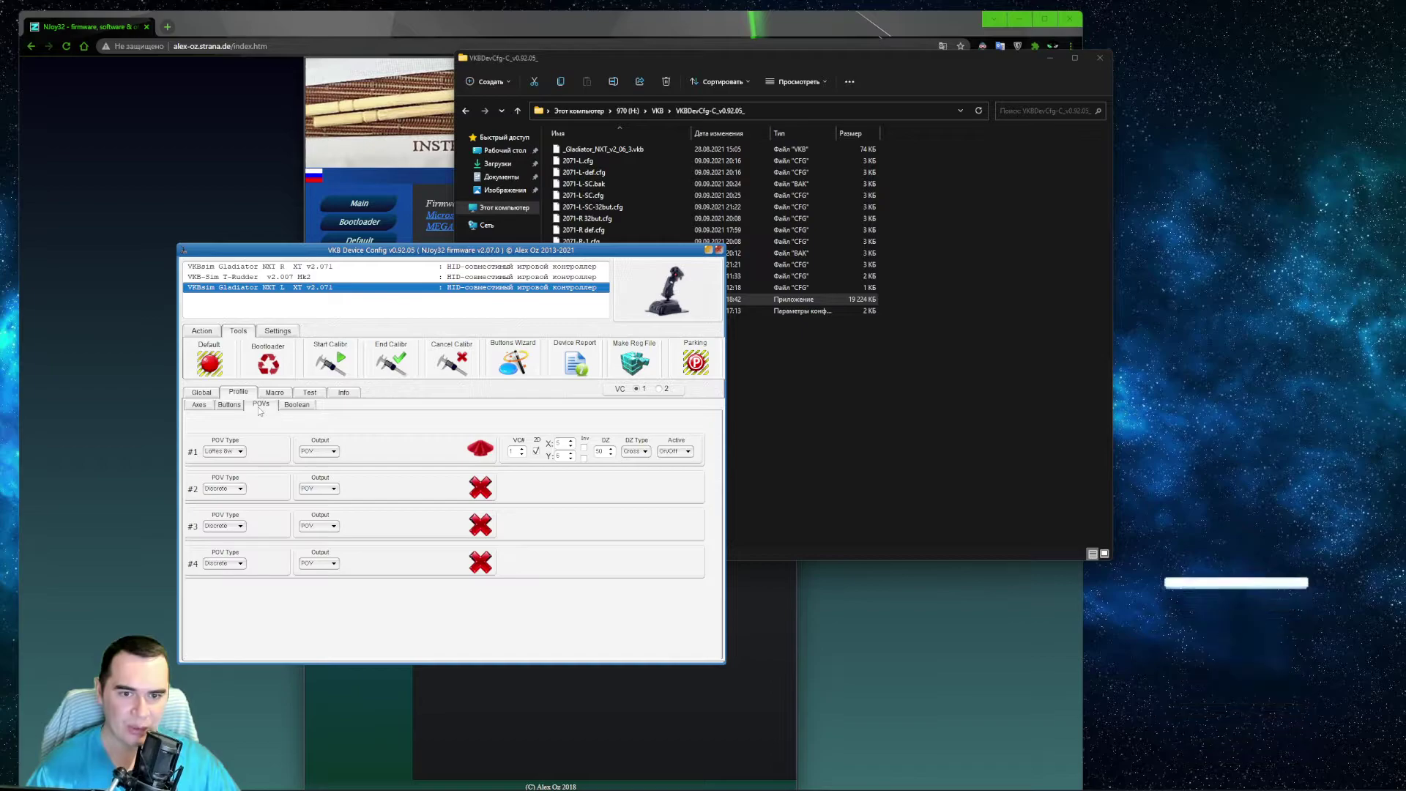
{"action": "key", "text": "Right"}
{"action": "left_click", "coordinate": [199, 405]}
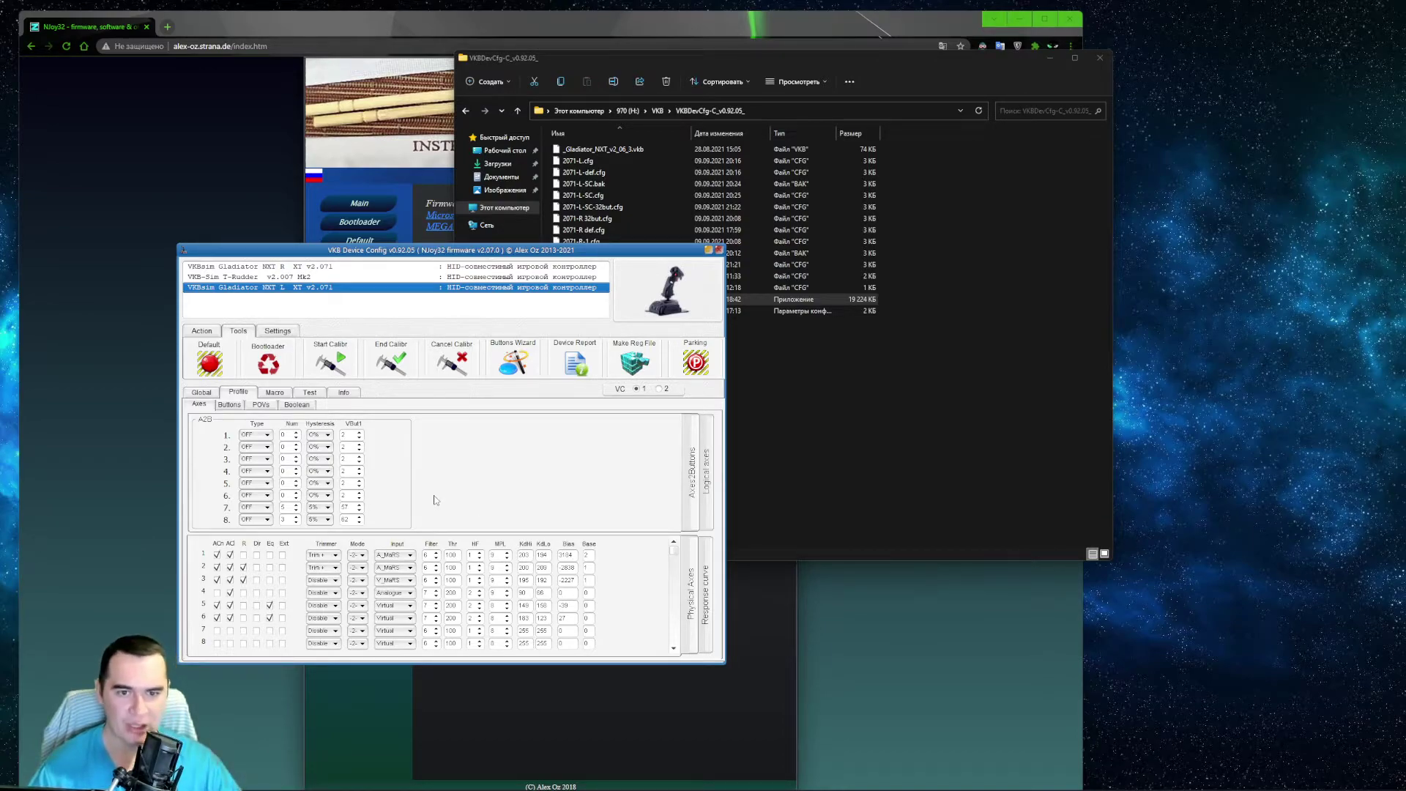
{"action": "left_click", "coordinate": [202, 392]}
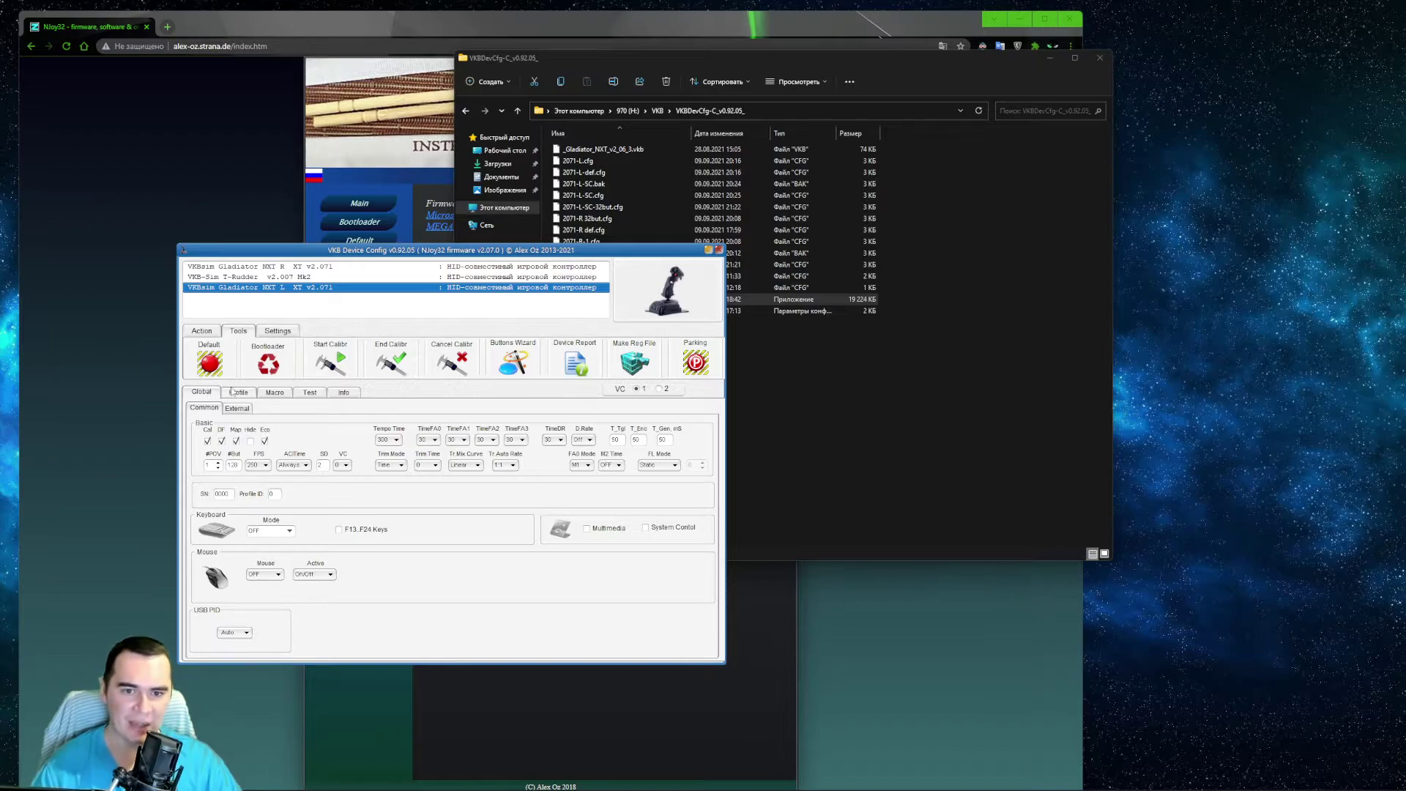
Enable polling on the physical layer of the profile's button mapping
{"action": "left_click", "coordinate": [239, 393]}
{"action": "left_click", "coordinate": [229, 405]}
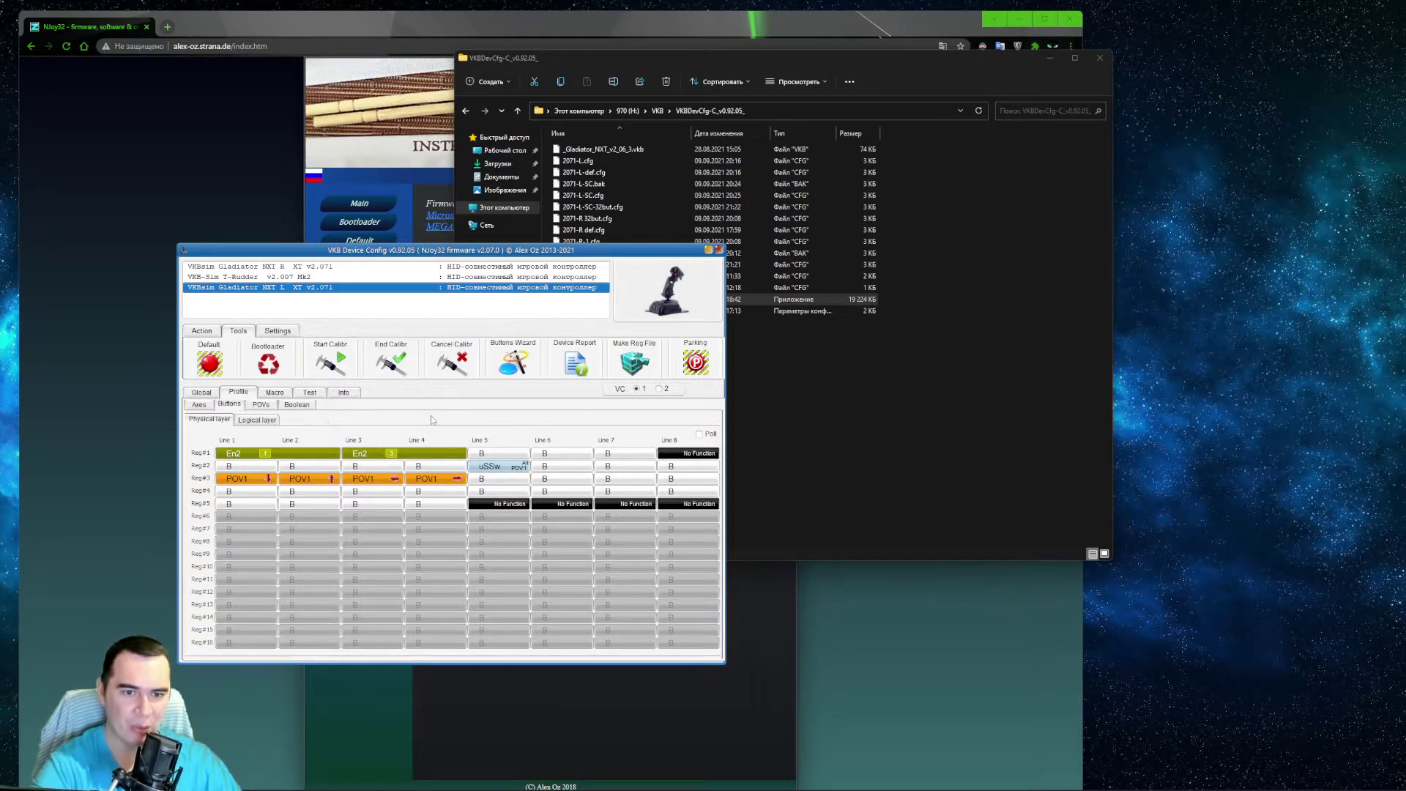
{"action": "left_click", "coordinate": [700, 434]}
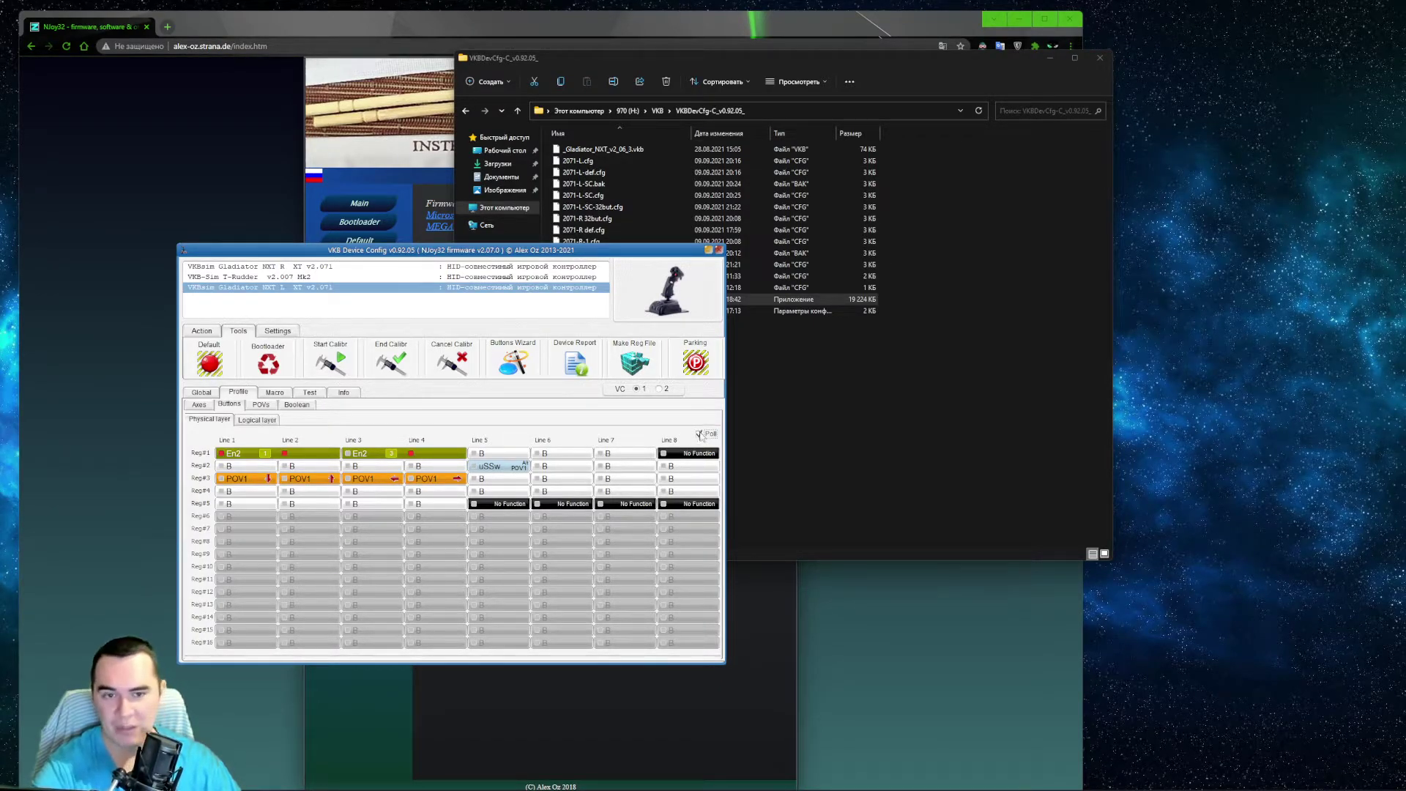
Assign the Tempo function with type TEMPO 3 to physical button 12 in the button mapping wizard
{"action": "mouse_move", "coordinate": [431, 468]}
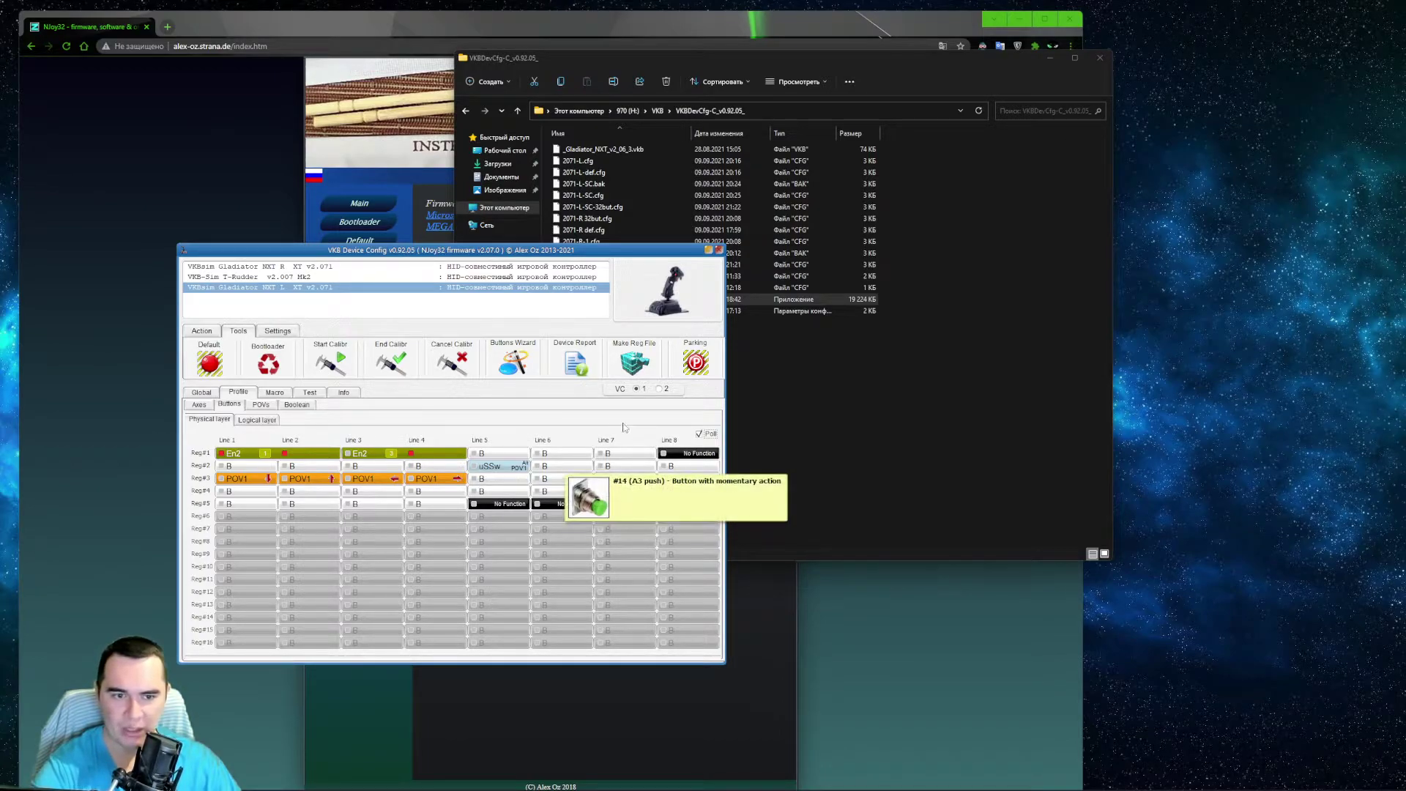
{"action": "double_click", "coordinate": [427, 469]}
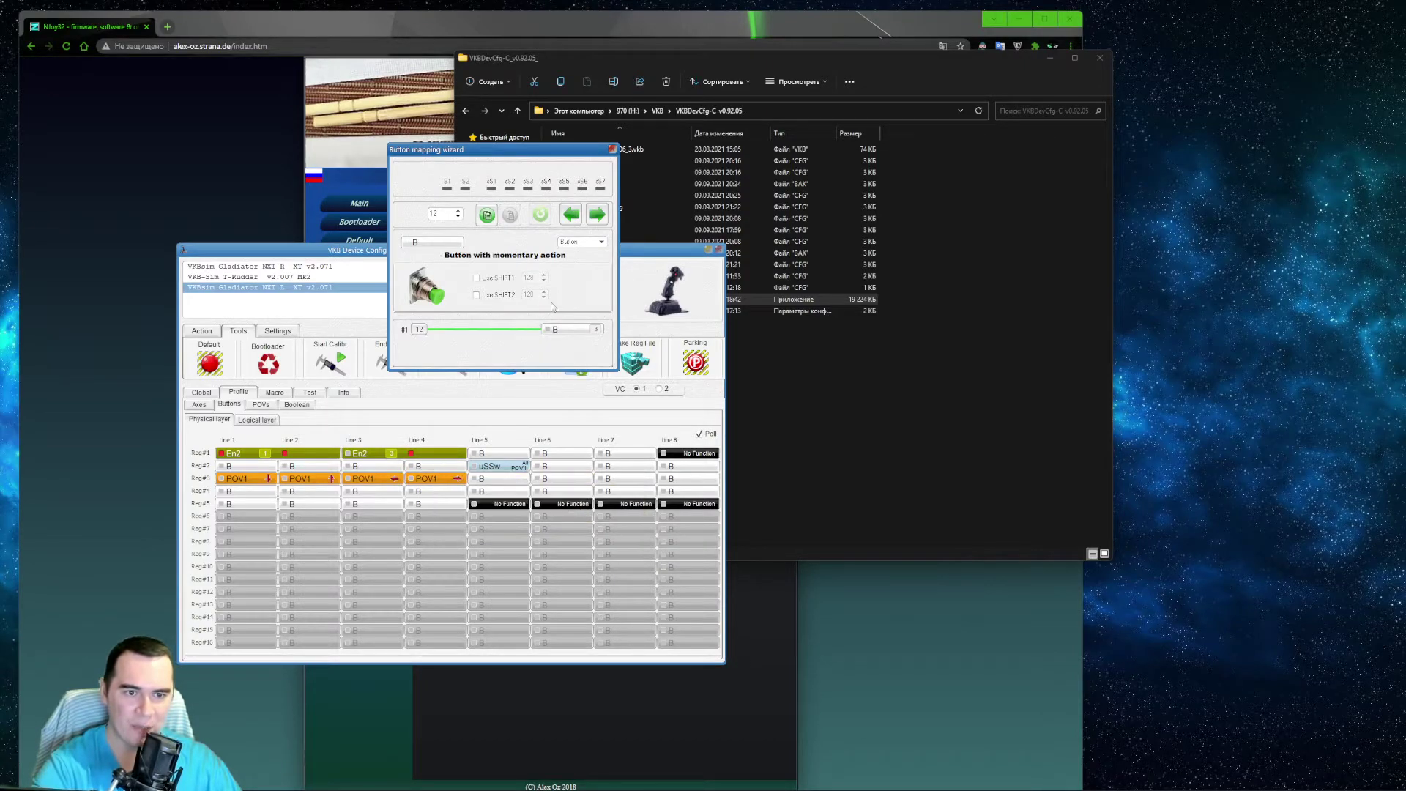
{"action": "left_click", "coordinate": [590, 243]}
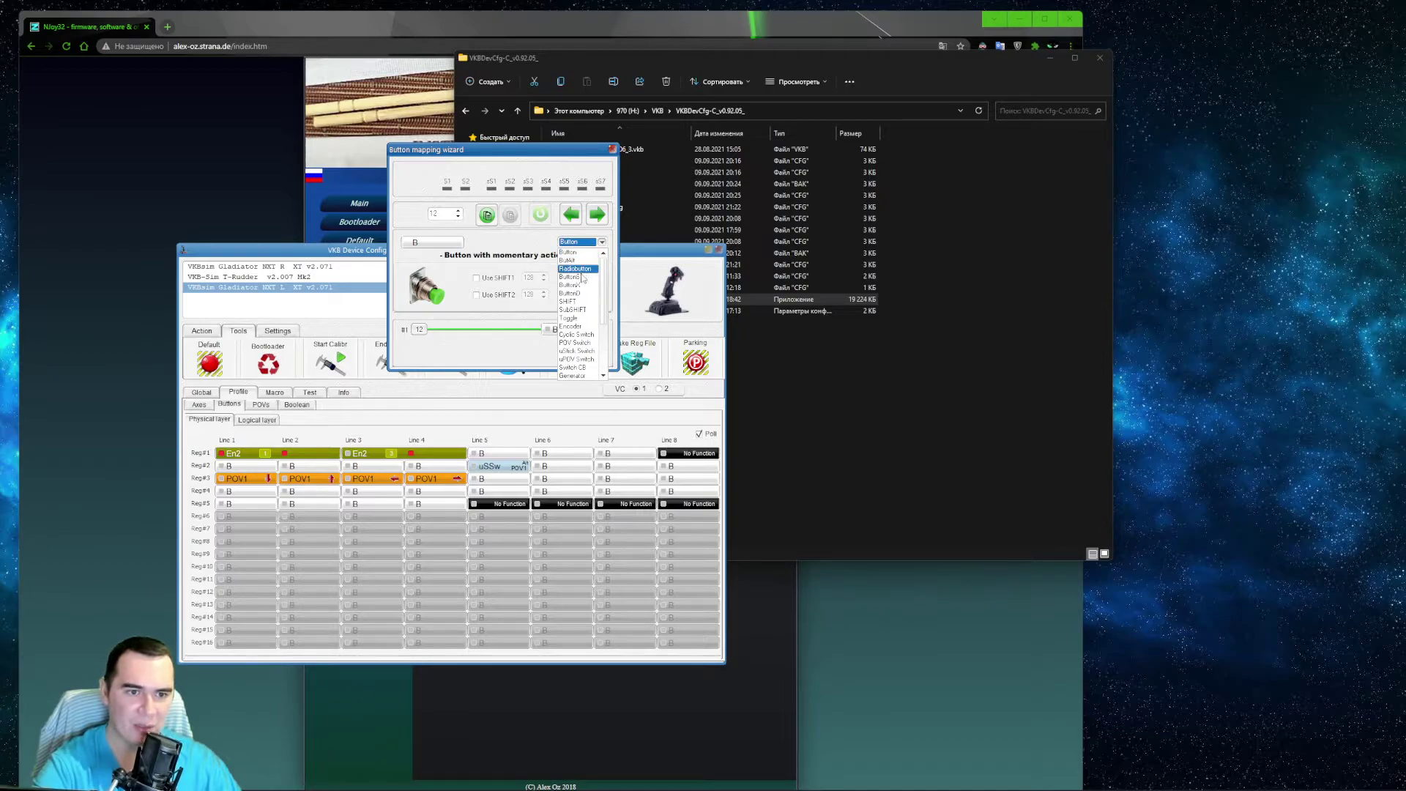
{"action": "scroll", "coordinate": [576, 337], "scroll_direction": "down", "scroll_amount": 1}
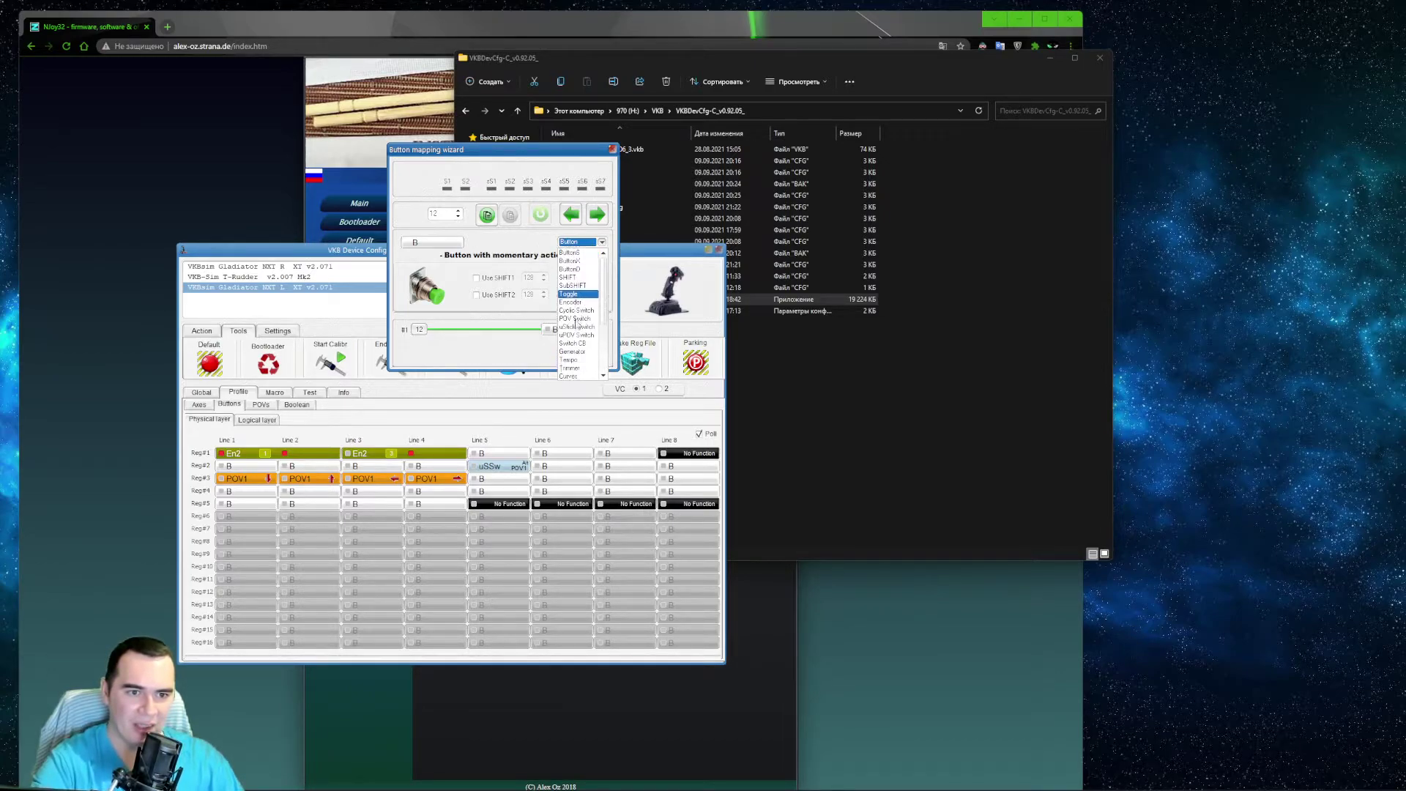
{"action": "left_click", "coordinate": [575, 360]}
{"action": "left_click", "coordinate": [515, 286]}
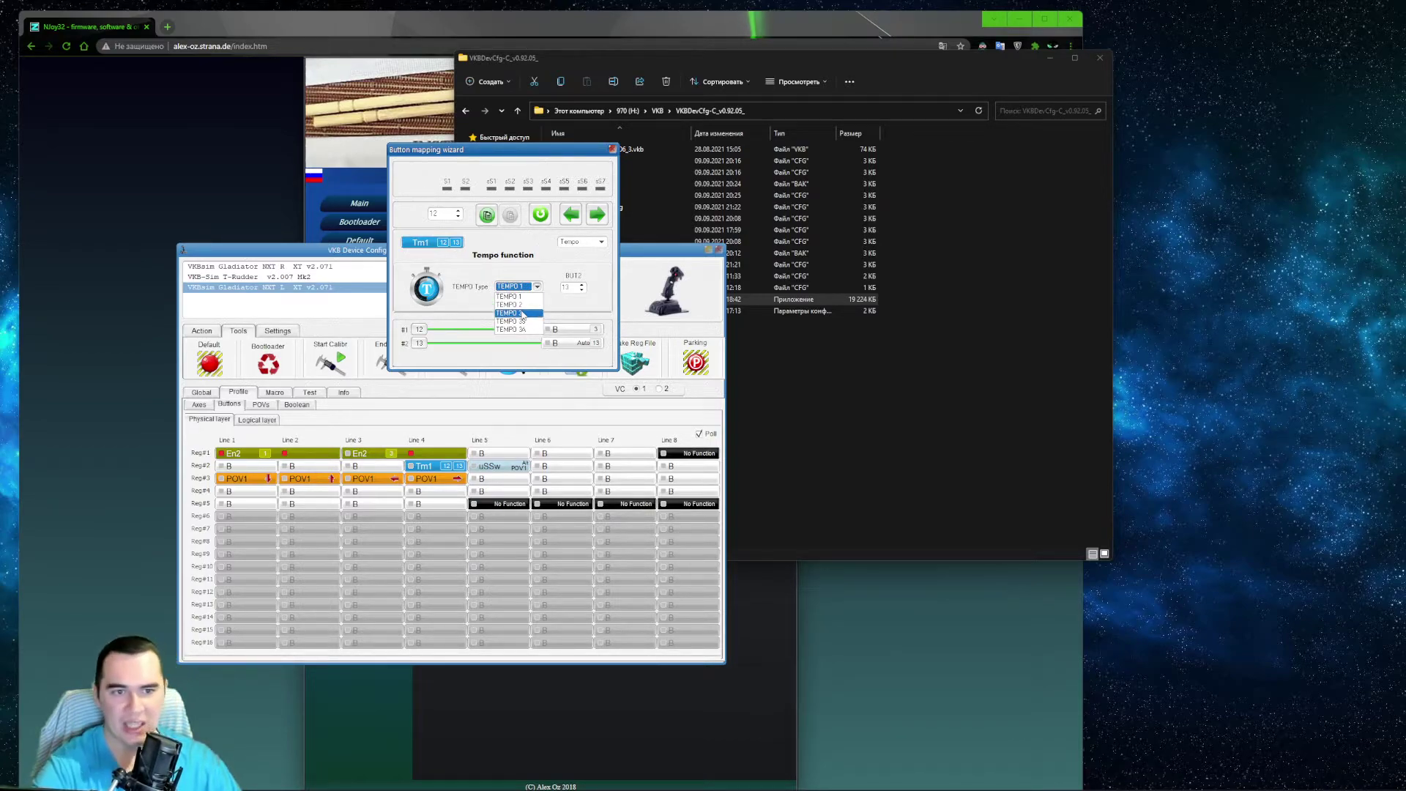
{"action": "left_click", "coordinate": [522, 313]}
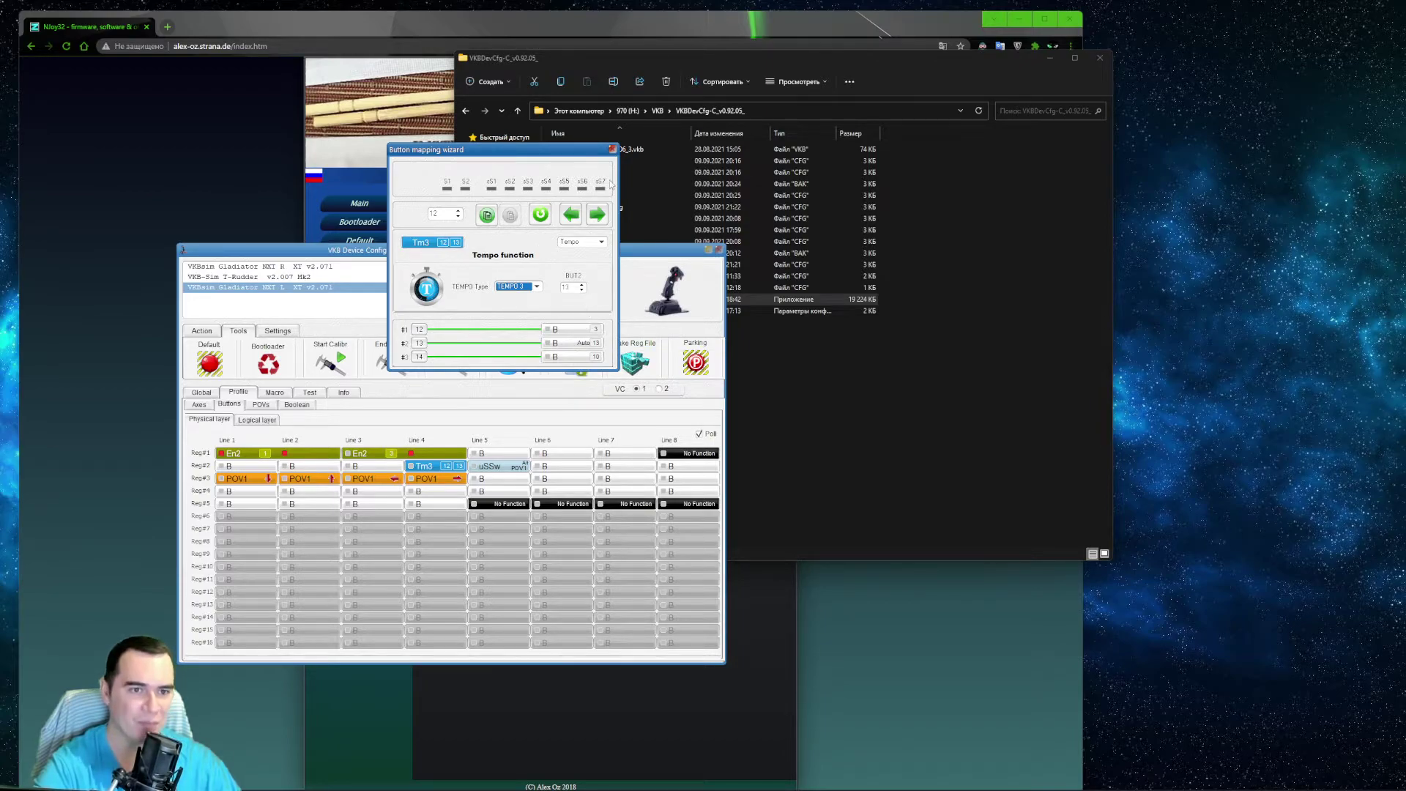
{"action": "left_click", "coordinate": [612, 149]}
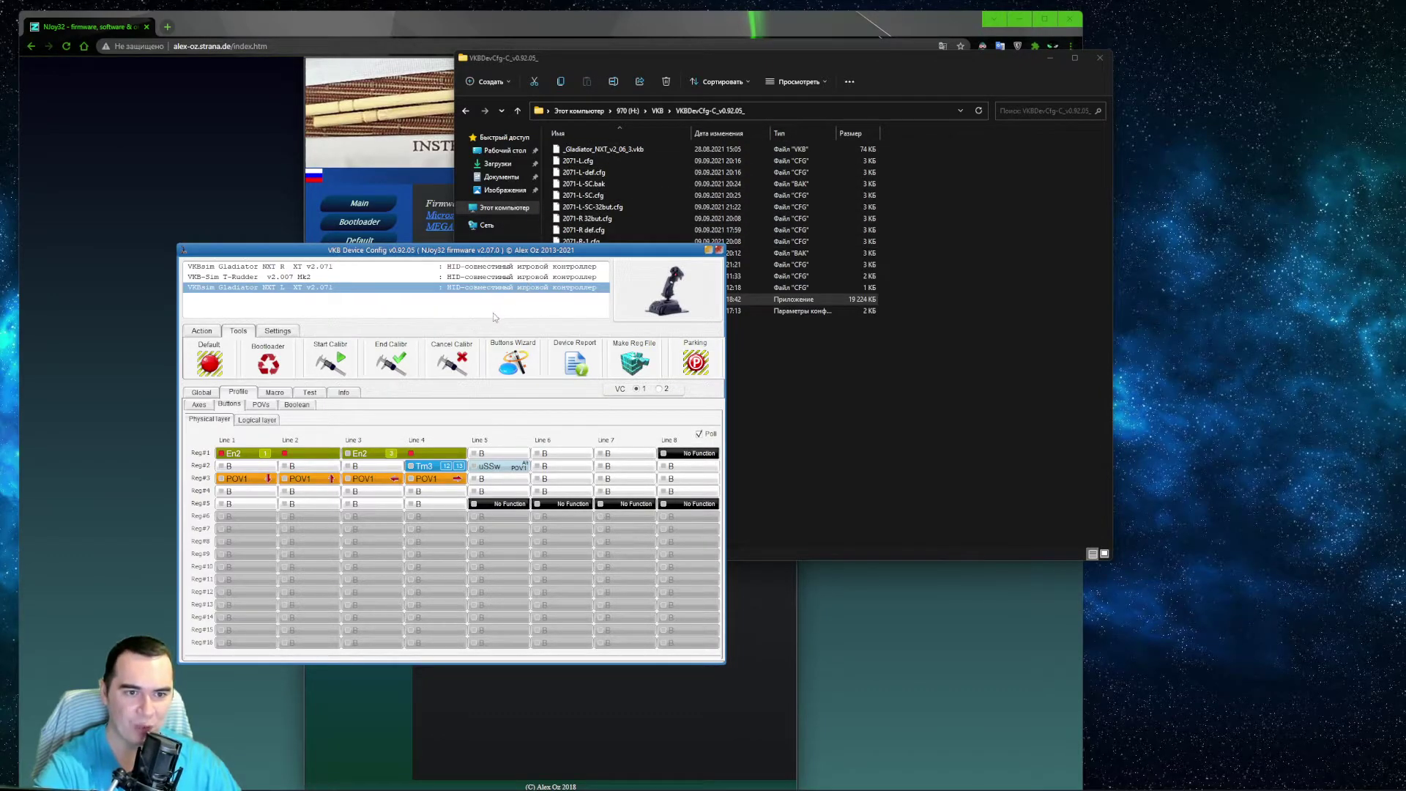
Write the tempo button parameters into the Gladiator NXT L and show its button and POV test
{"action": "left_click", "coordinate": [202, 331]}
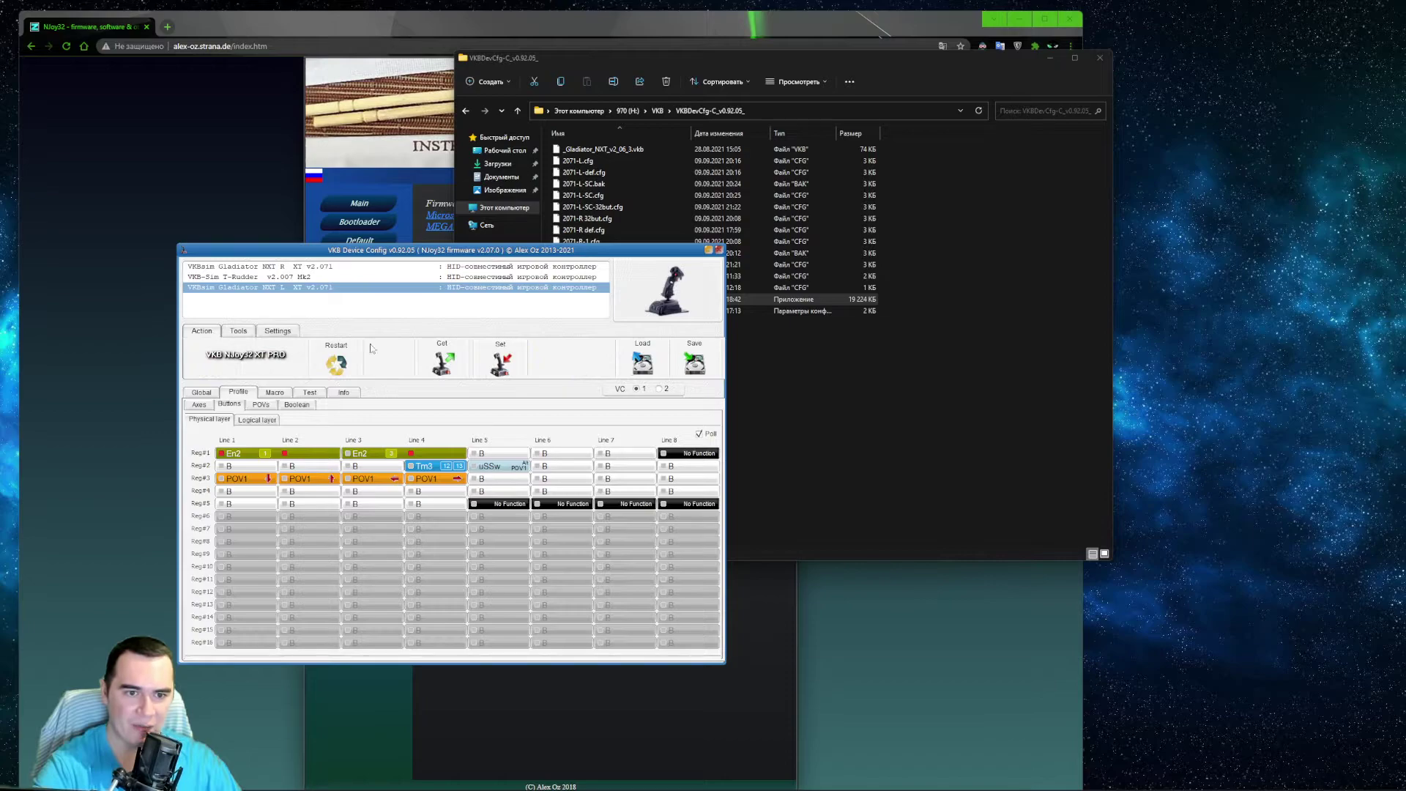
{"action": "left_click", "coordinate": [503, 357]}
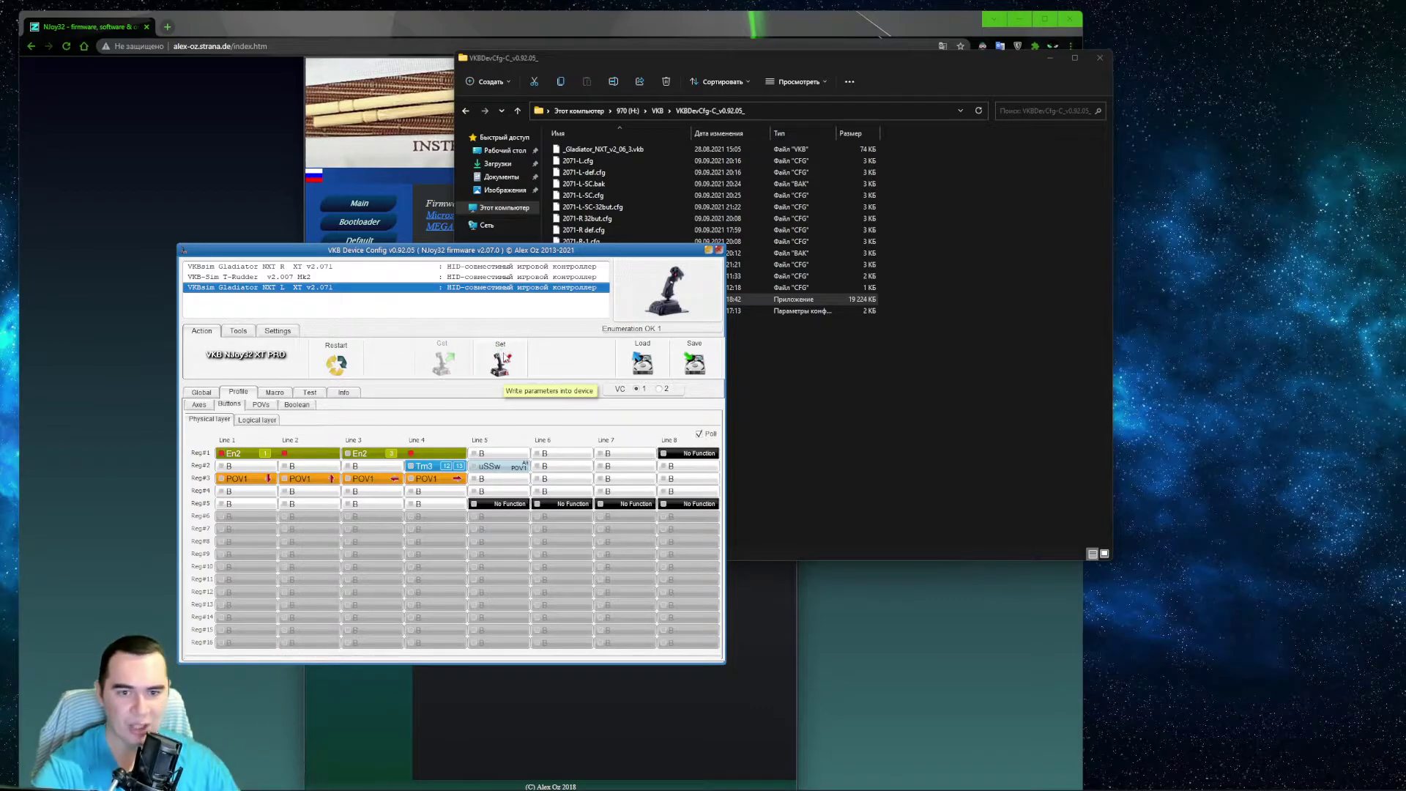
{"action": "left_click", "coordinate": [306, 394]}
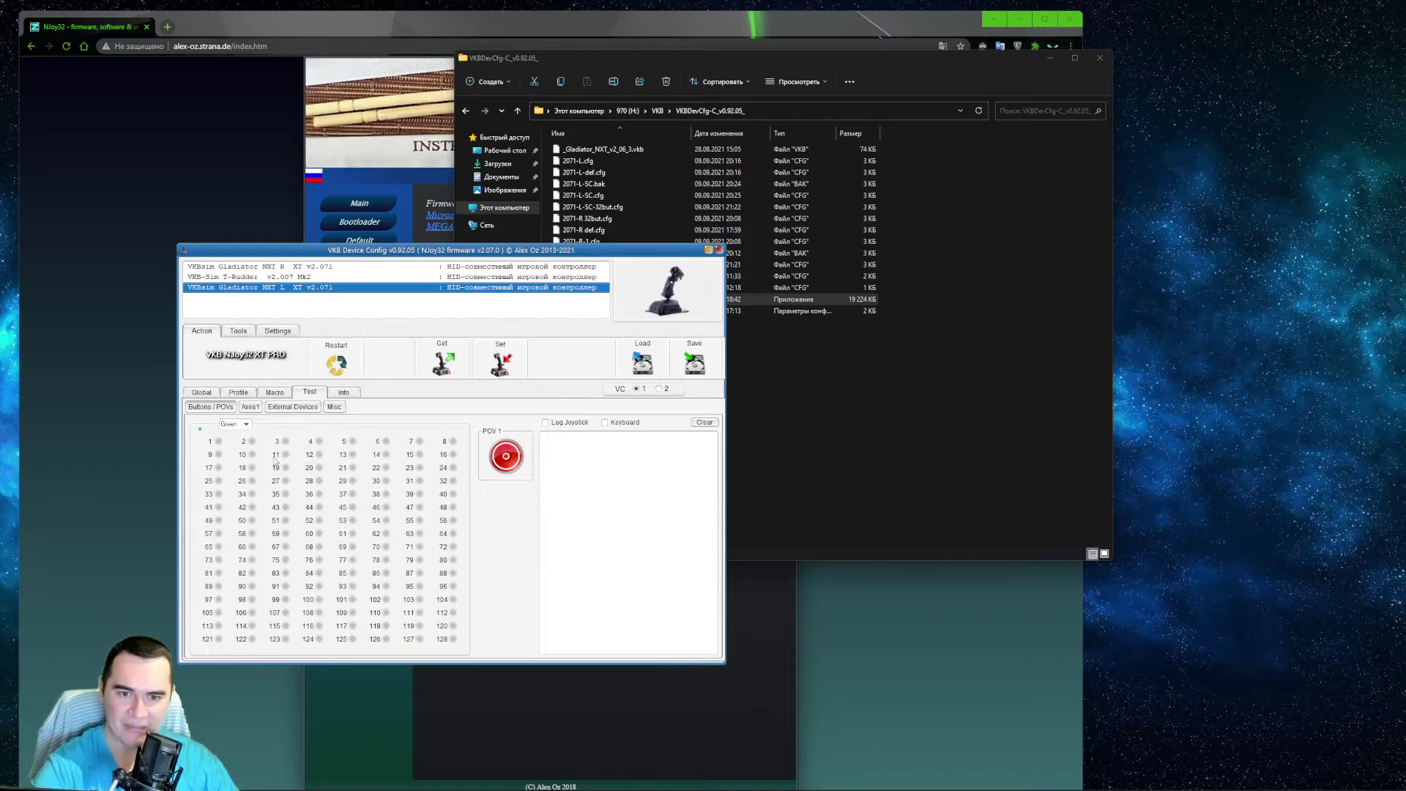
Review the profile's tempo mapping on physical button 12 and the mapping of physical button 10
{"action": "left_click", "coordinate": [238, 391]}
{"action": "double_click", "coordinate": [424, 468]}
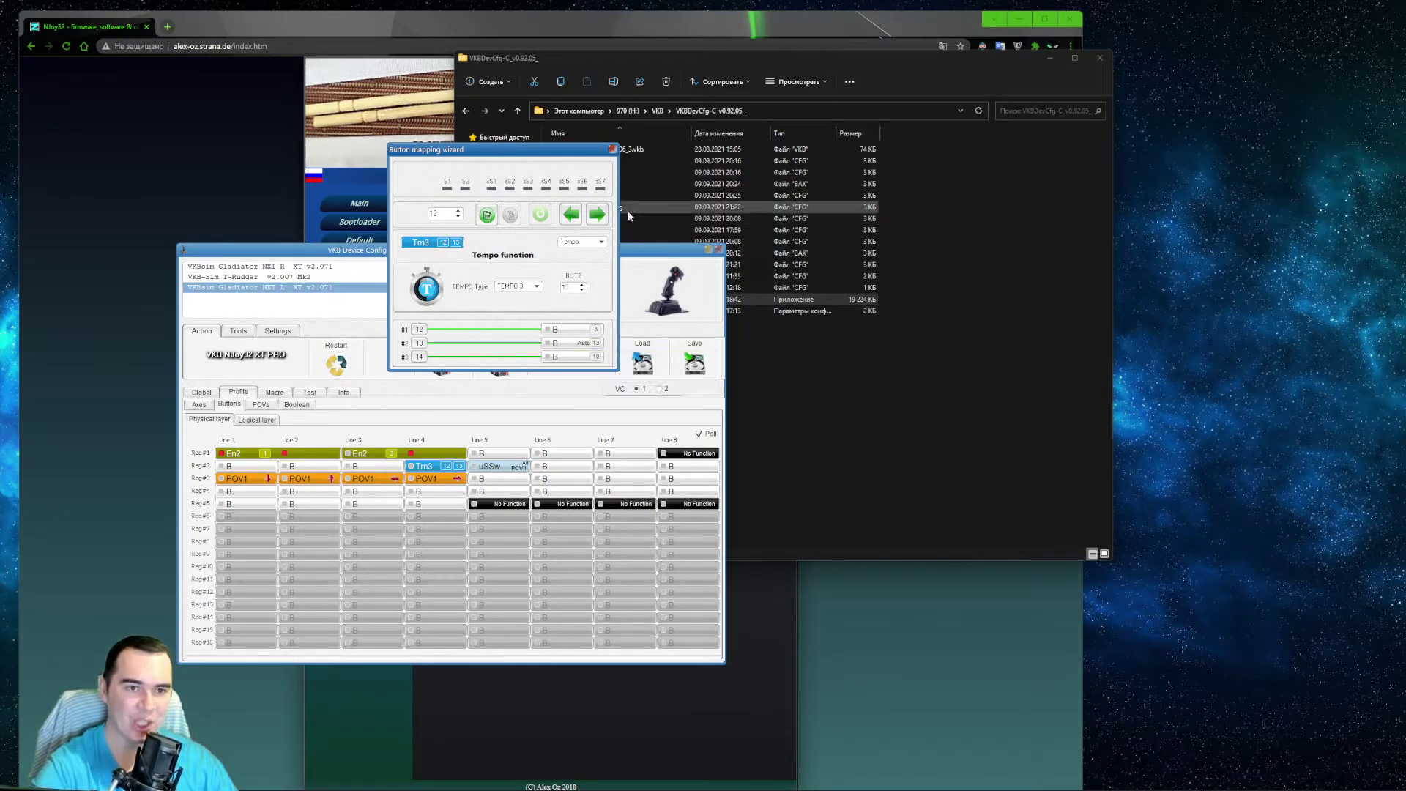
{"action": "left_click", "coordinate": [612, 148]}
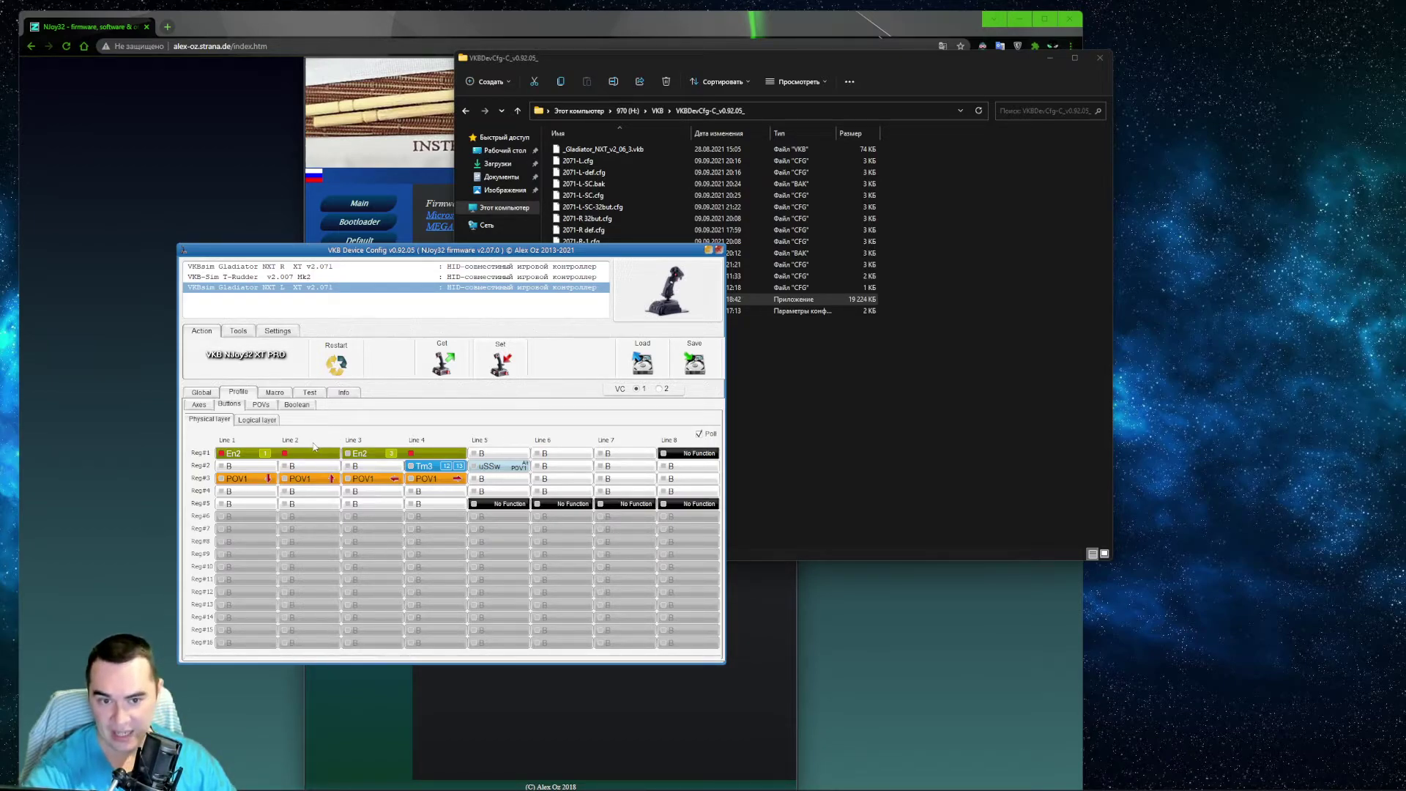
{"action": "double_click", "coordinate": [307, 466]}
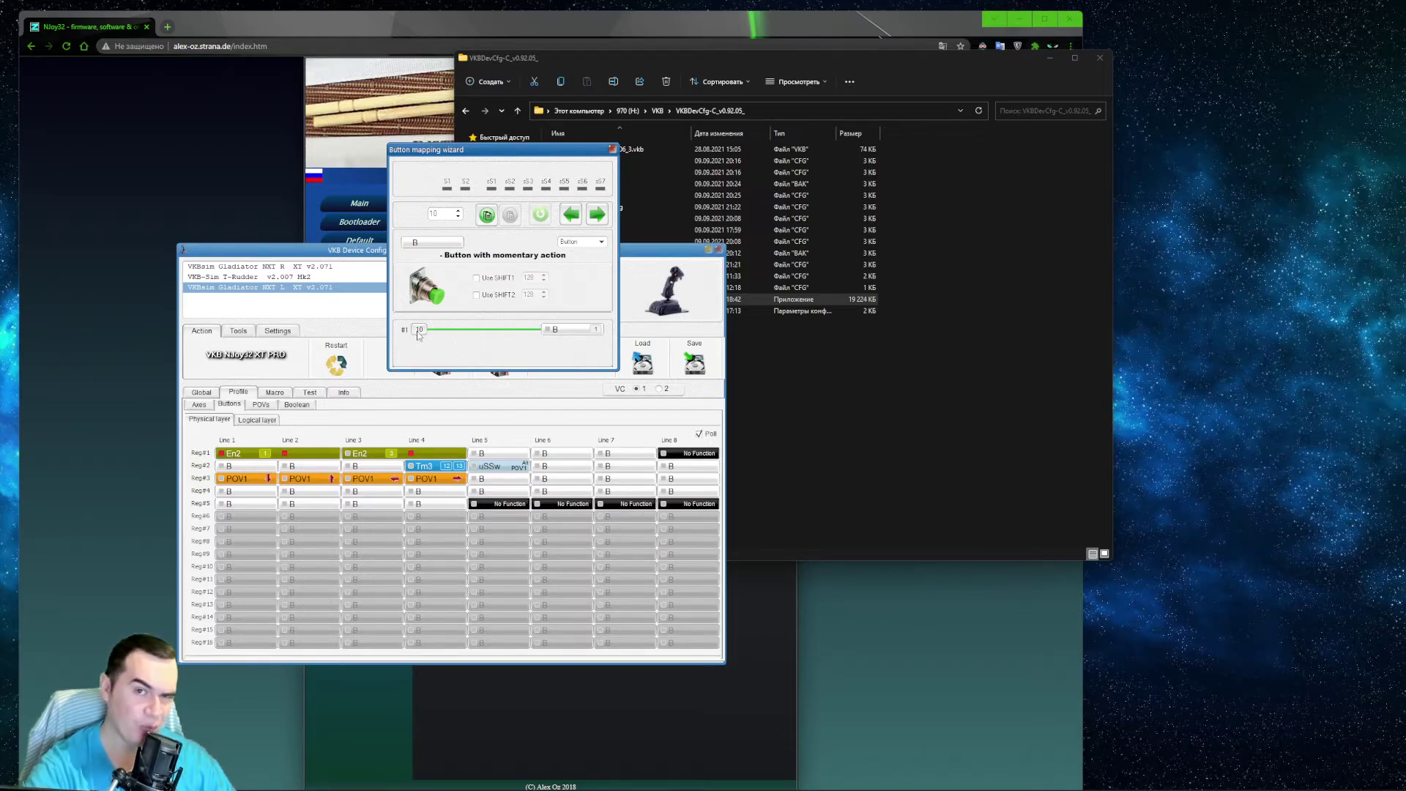
{"action": "left_click", "coordinate": [613, 149]}
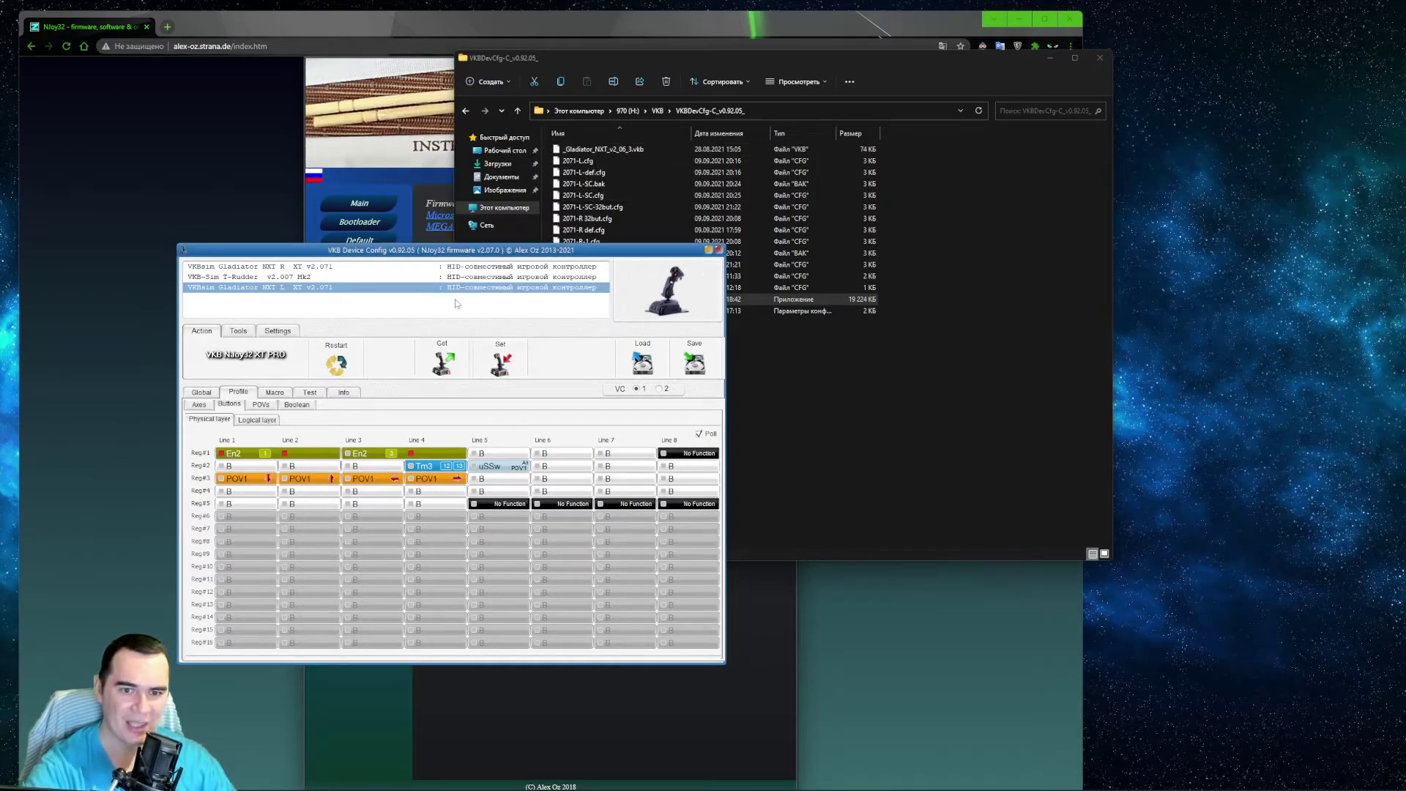
Assign the Toggle function to the undefined physical button 37 on the profile's physical layer
{"action": "mouse_move", "coordinate": [492, 506]}
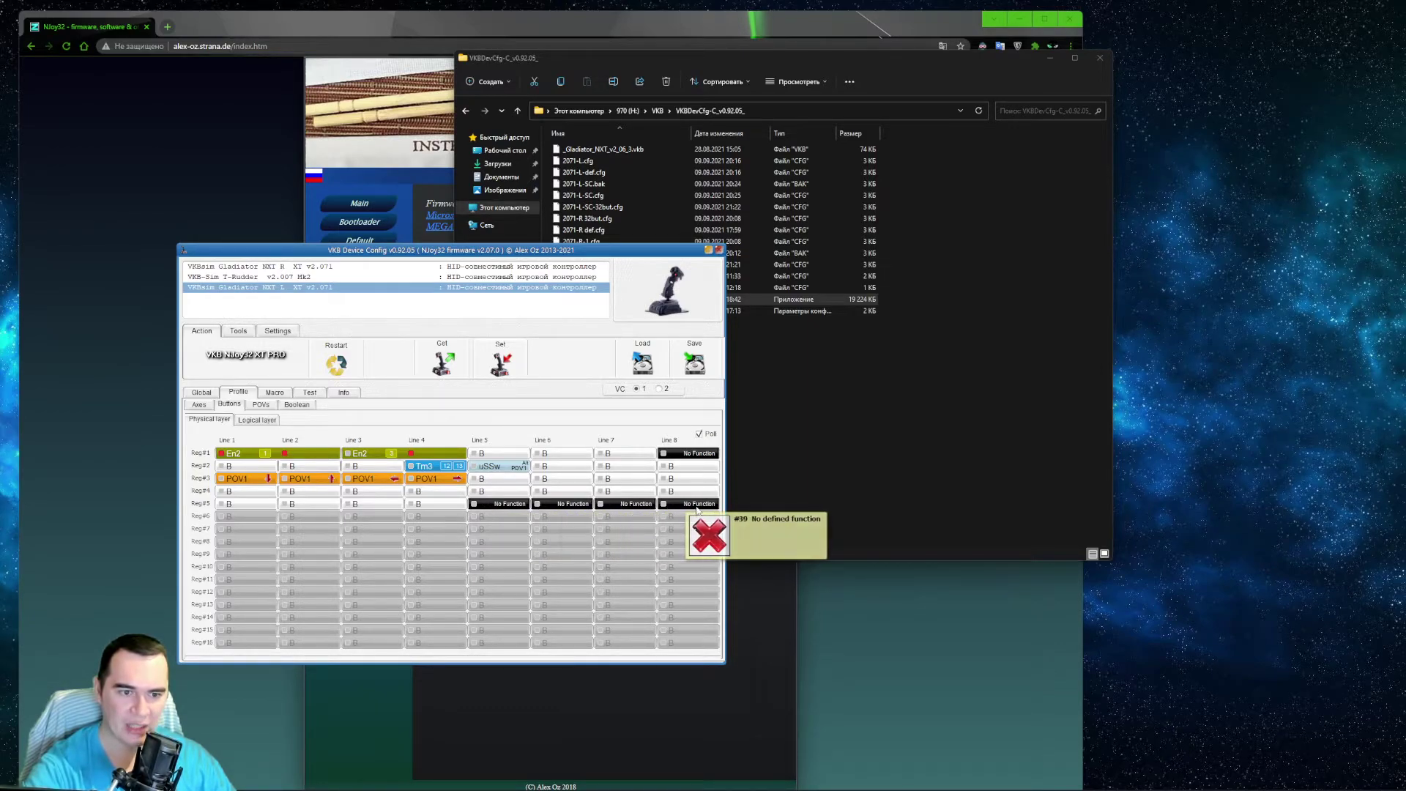
{"action": "double_click", "coordinate": [490, 505]}
{"action": "left_click", "coordinate": [586, 244]}
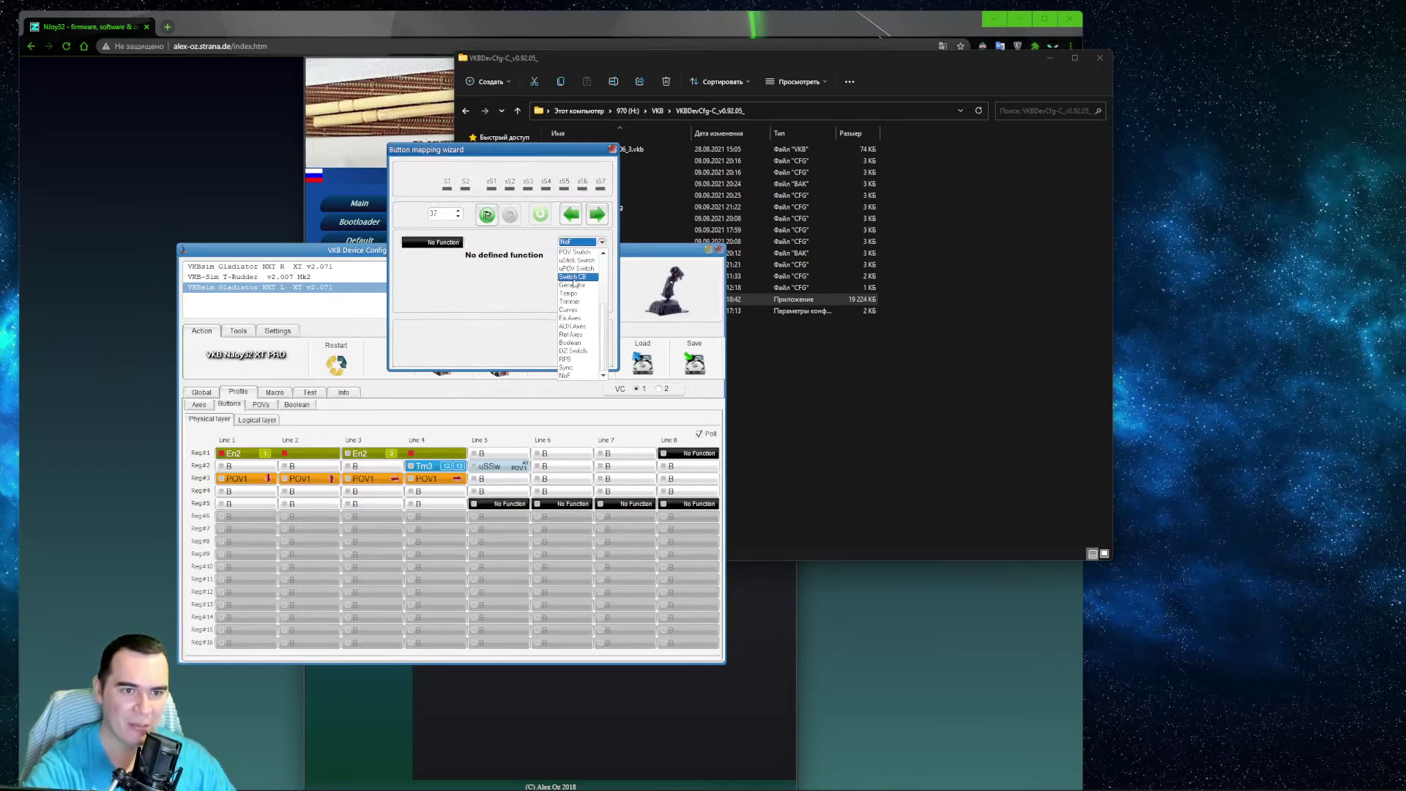
{"action": "scroll", "coordinate": [574, 313], "scroll_direction": "up", "scroll_amount": 5}
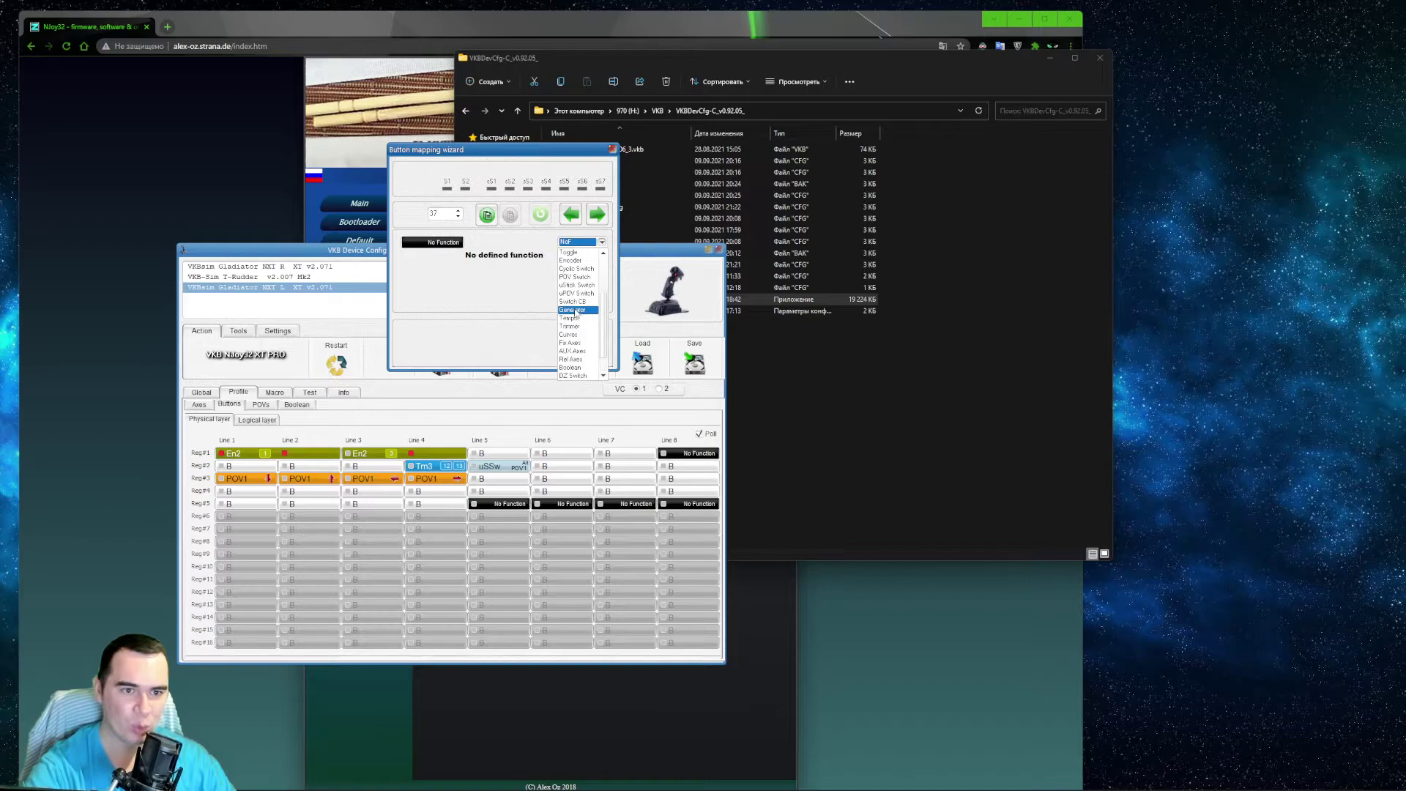
{"action": "left_click", "coordinate": [576, 282]}
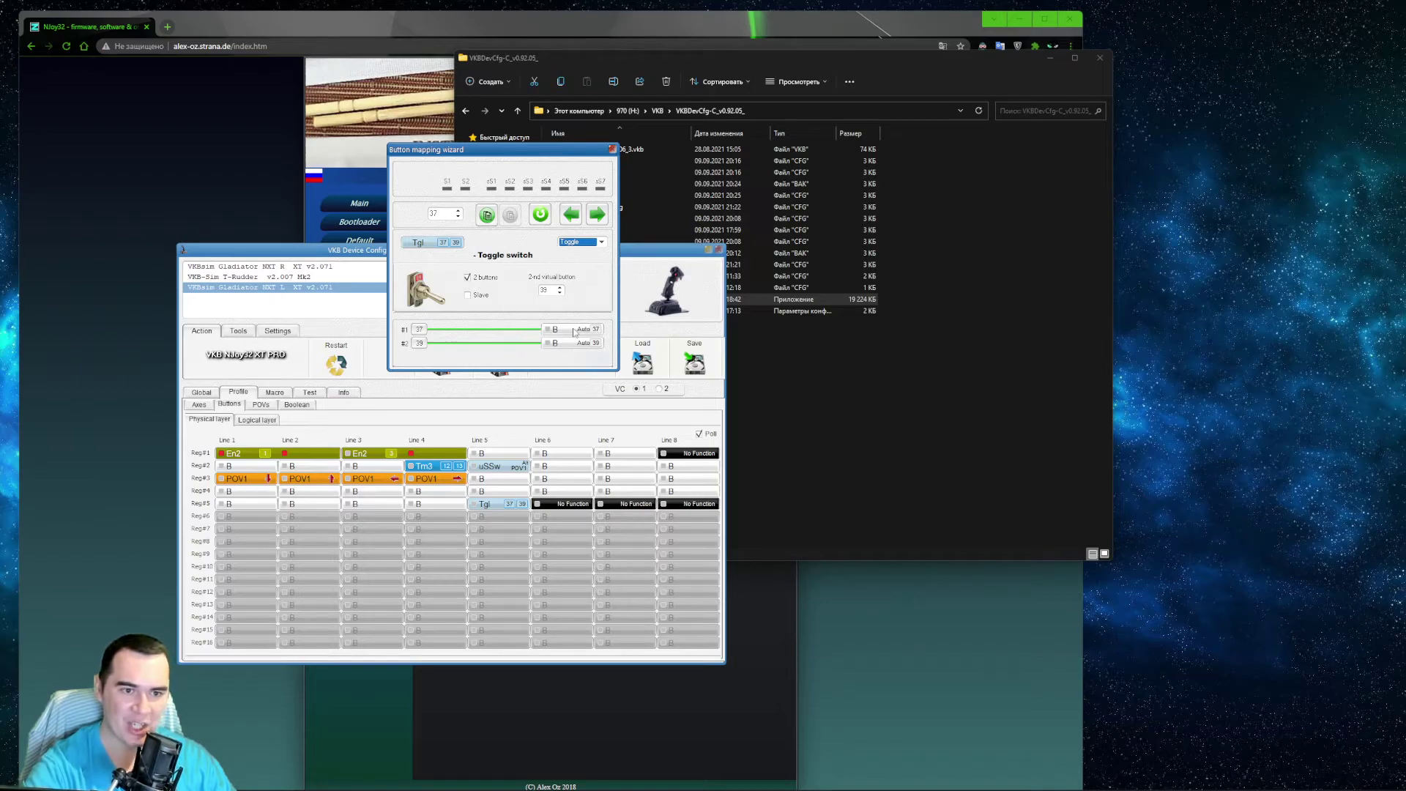
Examine the function types available for the toggle's first virtual button, 37, without changing its assignment
{"action": "mouse_move", "coordinate": [574, 332]}
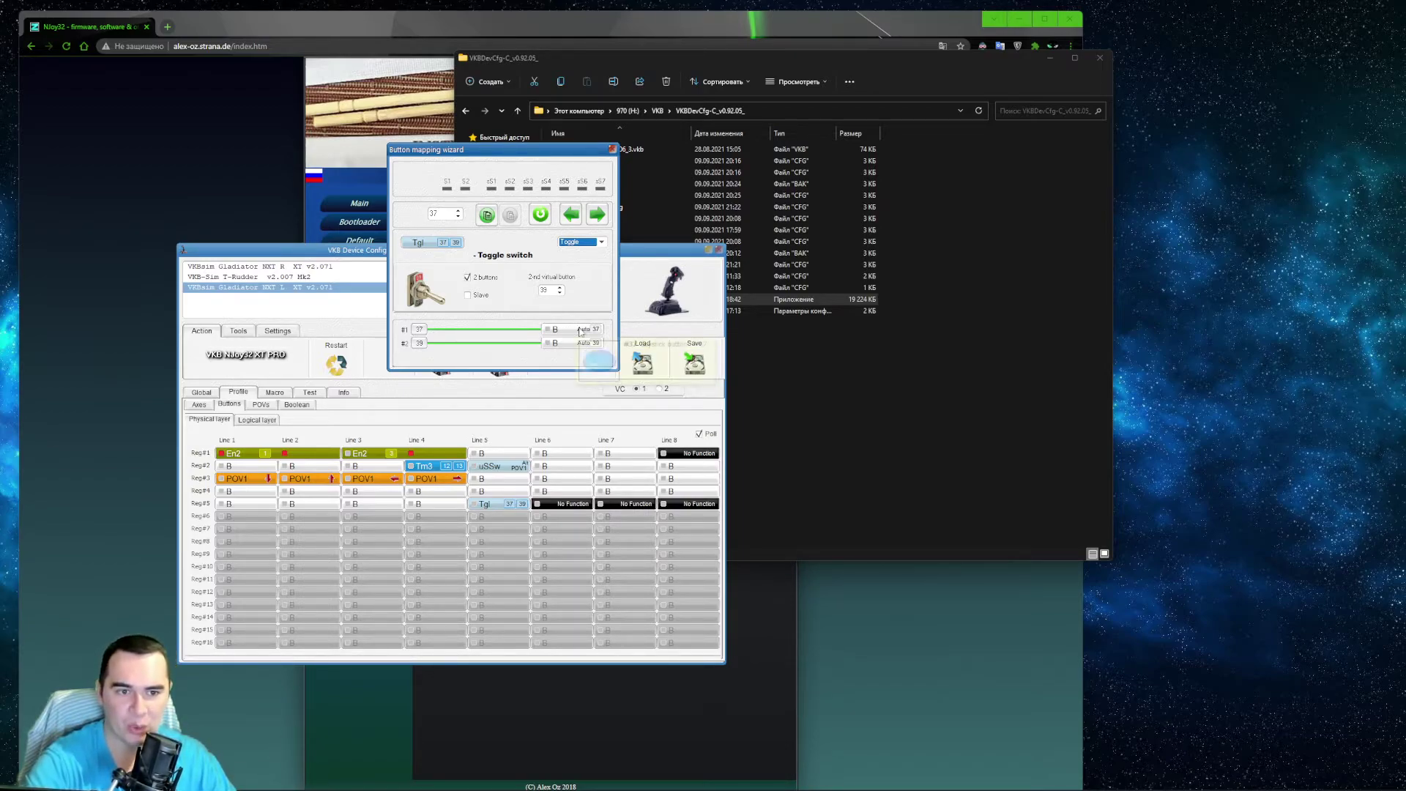
{"action": "left_click", "coordinate": [569, 330]}
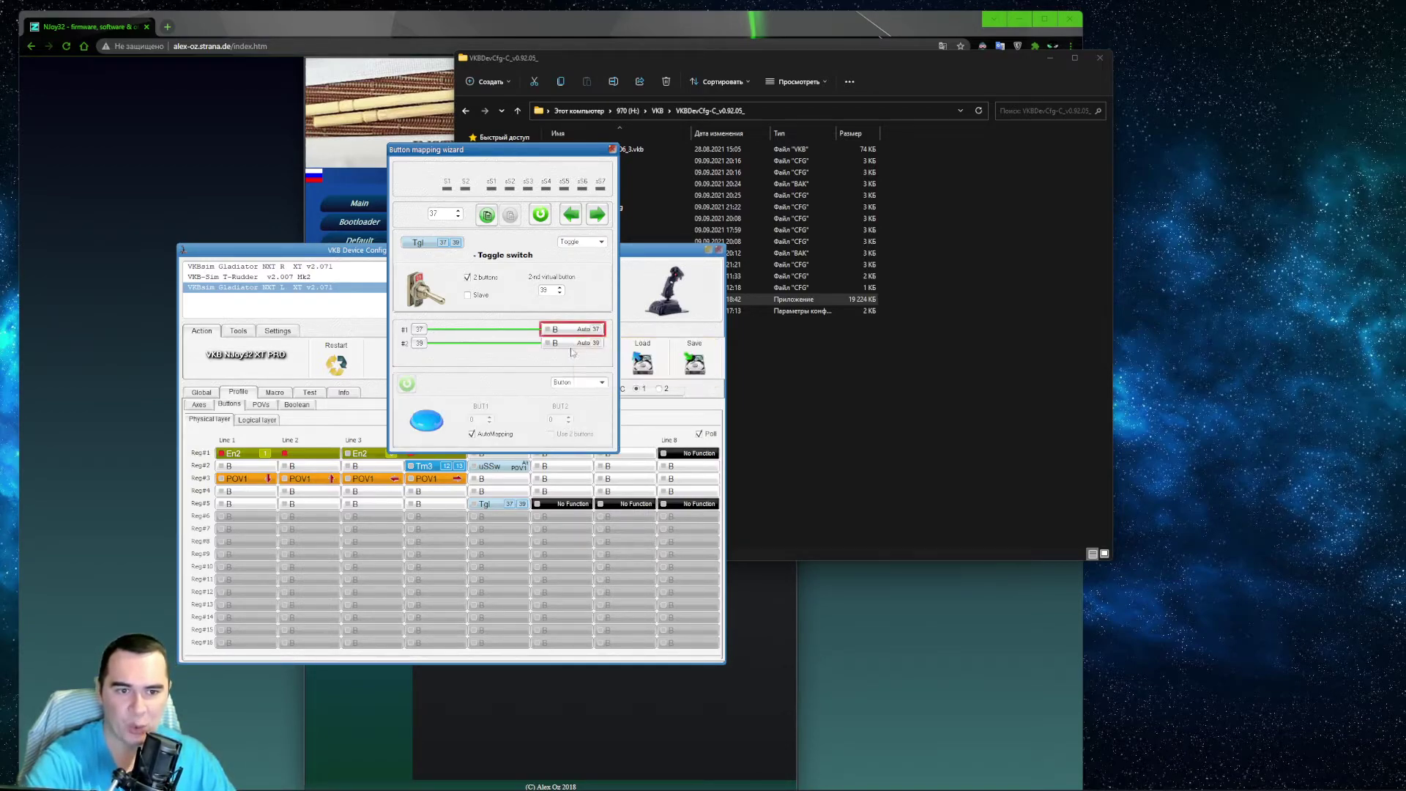
{"action": "left_click", "coordinate": [568, 382]}
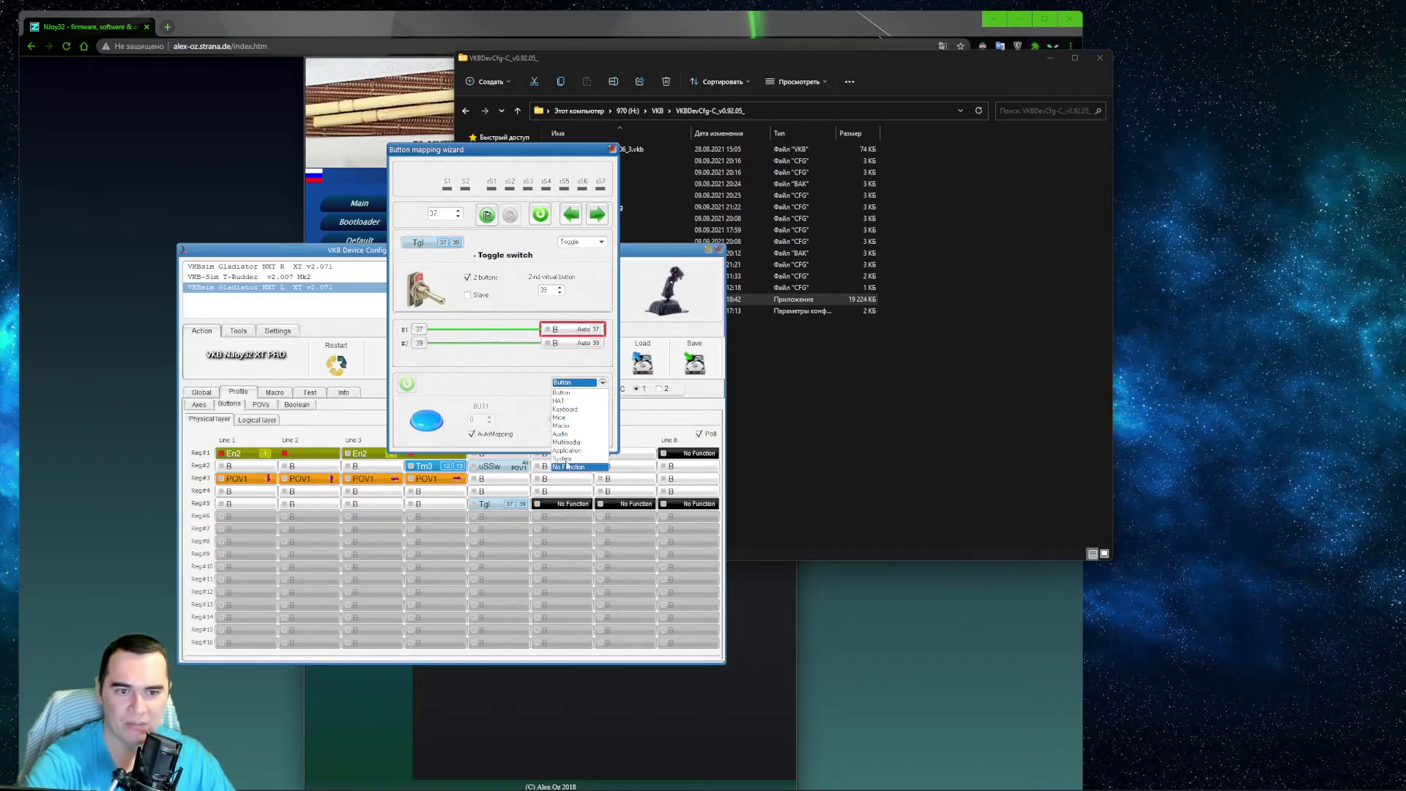
{"action": "left_click", "coordinate": [507, 368]}
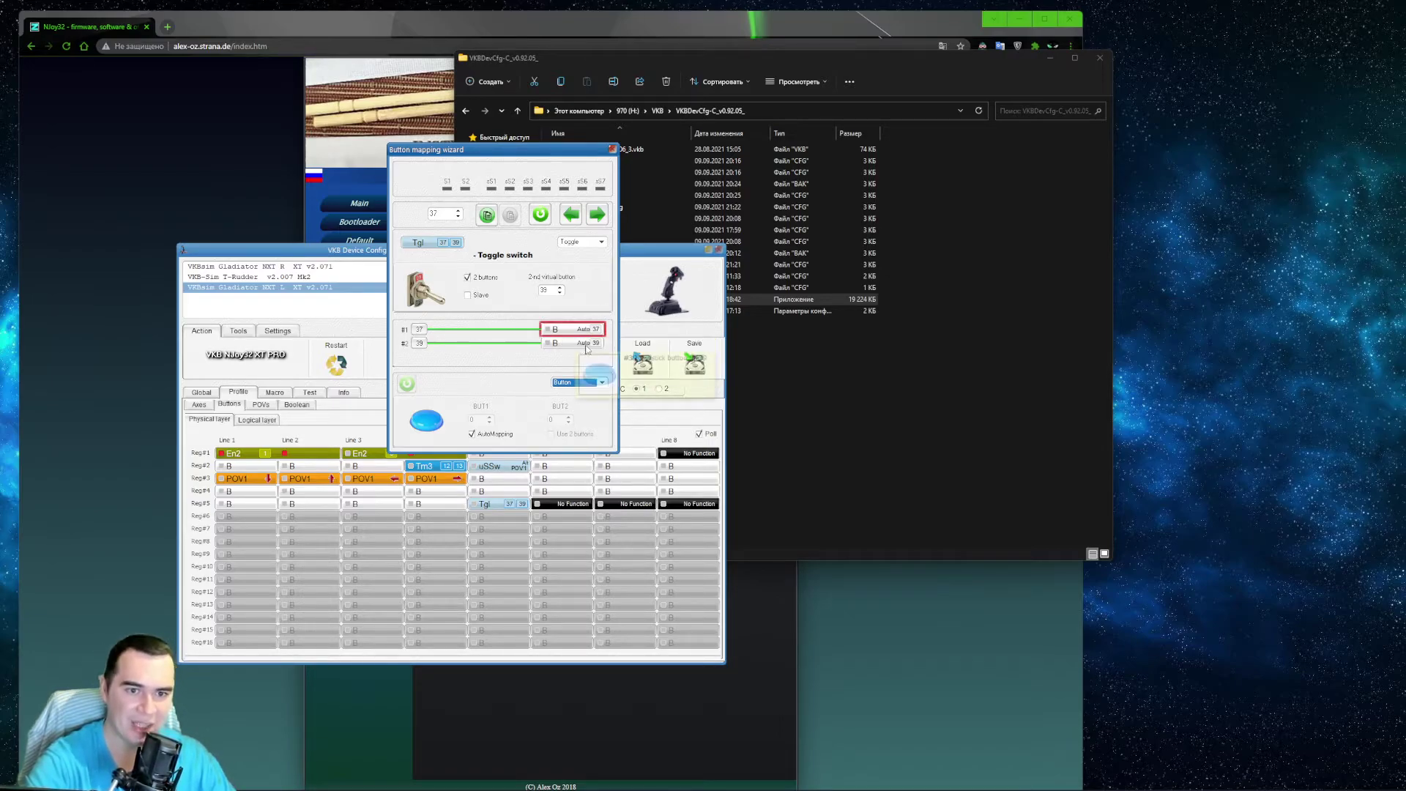
{"action": "left_click", "coordinate": [609, 150]}
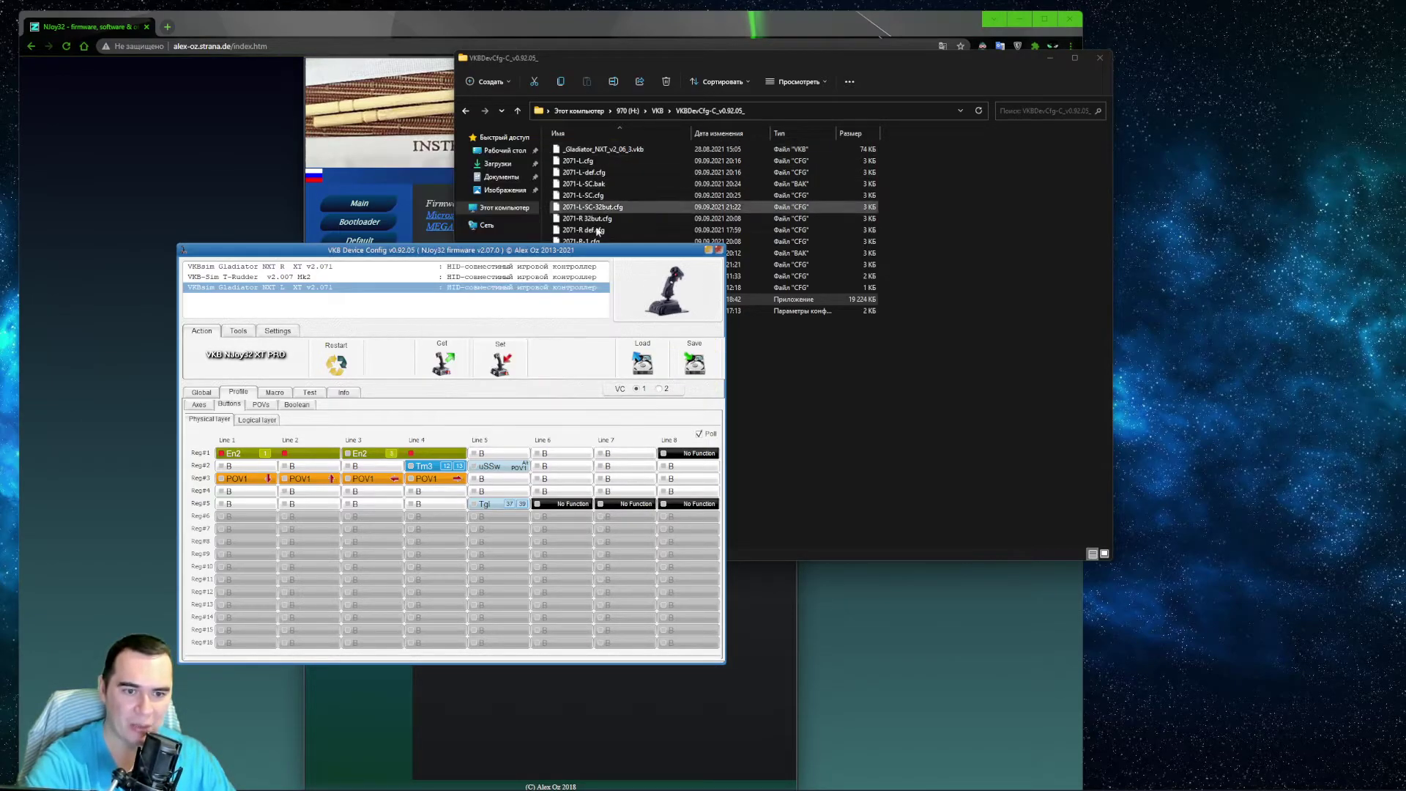
Write the toggle mapping into the Gladiator NXT L and check its button test before returning to the profile
{"action": "left_click", "coordinate": [502, 363]}
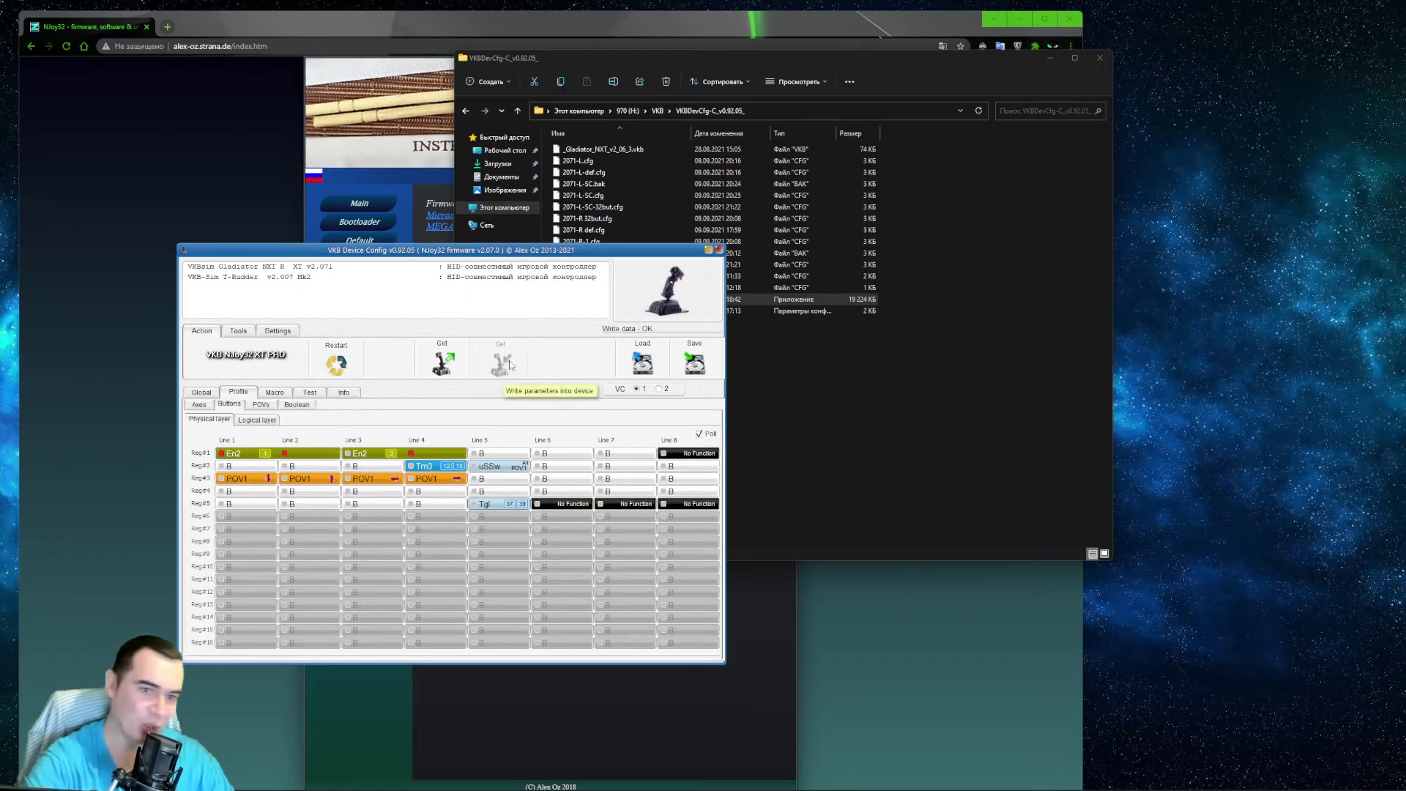
{"action": "left_click", "coordinate": [310, 394]}
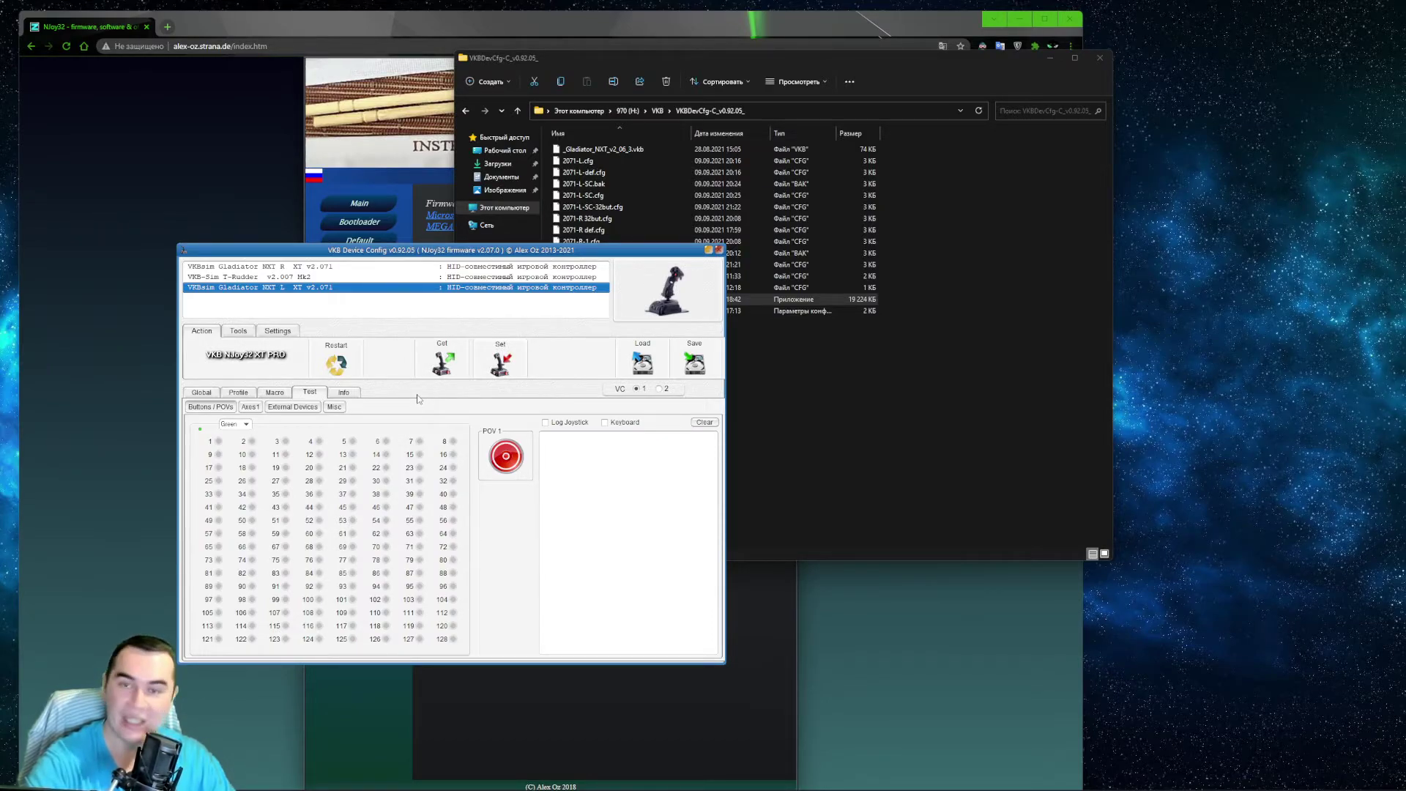
{"action": "left_click", "coordinate": [238, 393]}
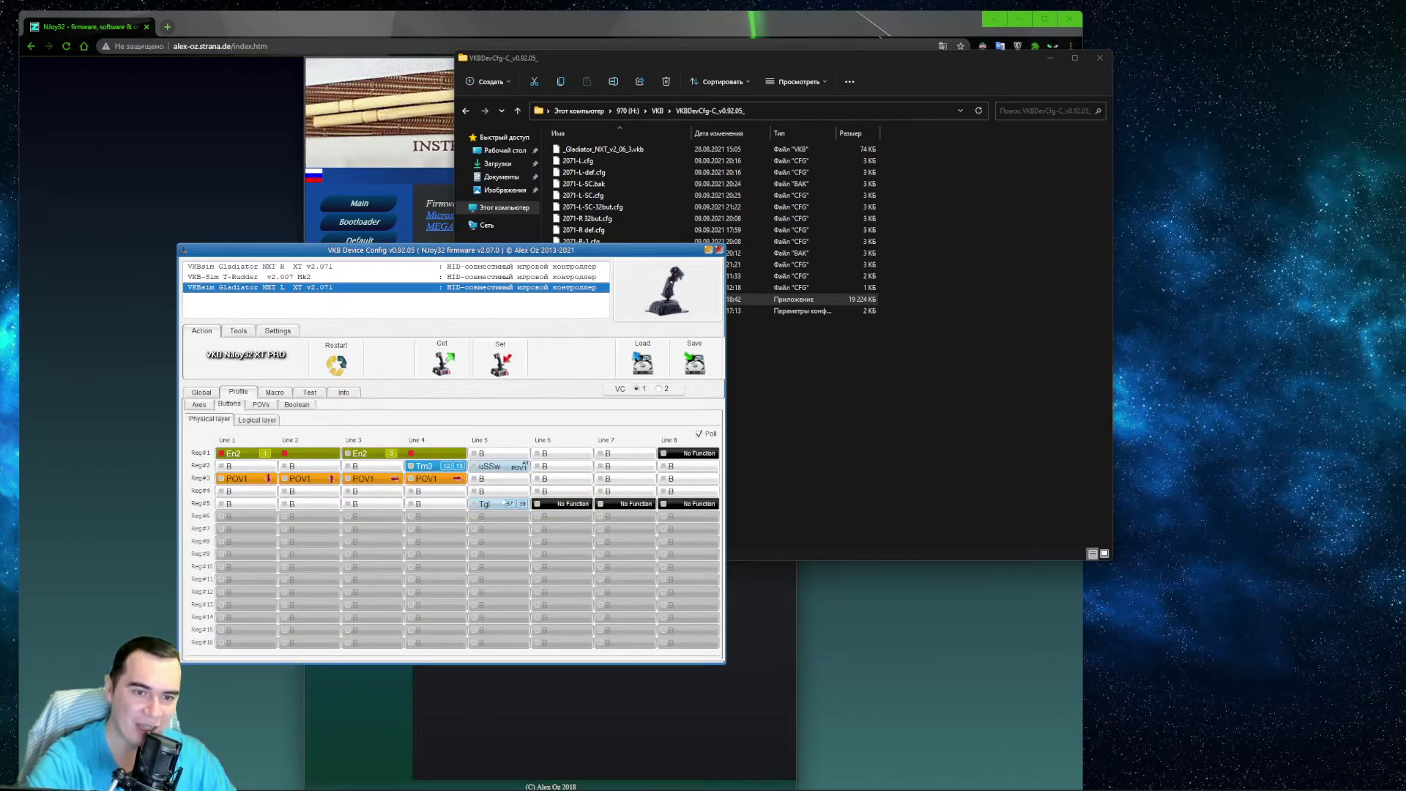
Examine the profile's Boolean function slots and the mapping of physical button 10
{"action": "left_click", "coordinate": [297, 404]}
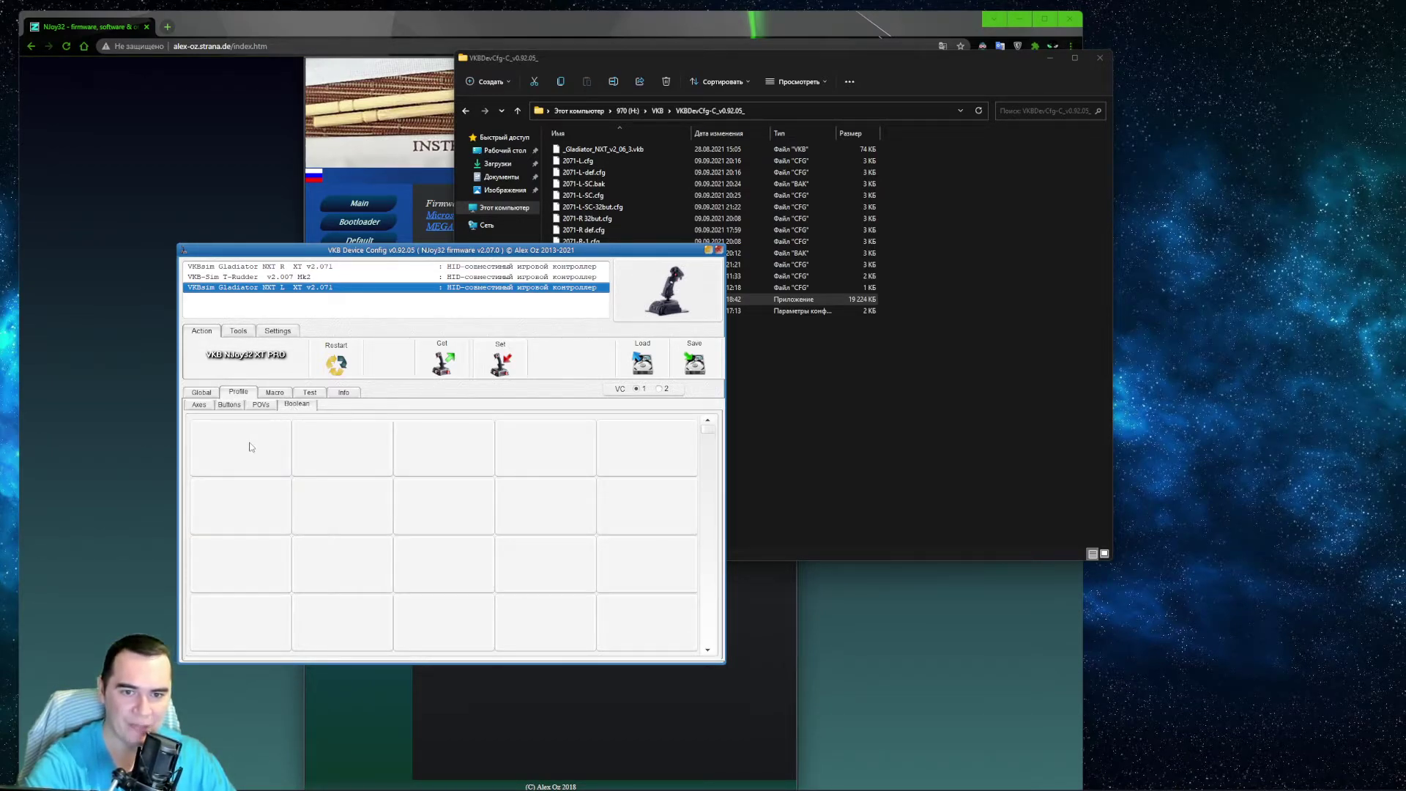
{"action": "left_click", "coordinate": [228, 405]}
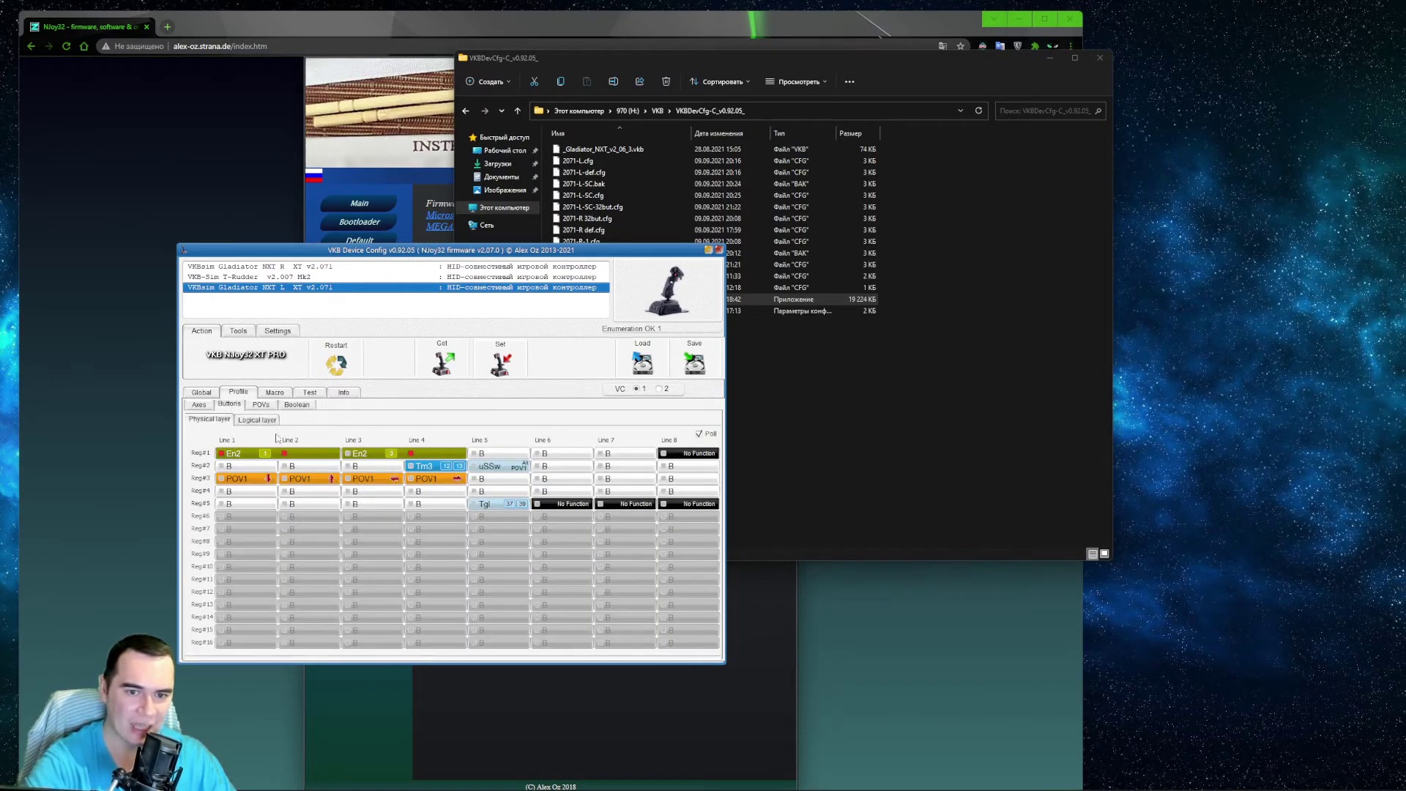
{"action": "left_click", "coordinate": [309, 470]}
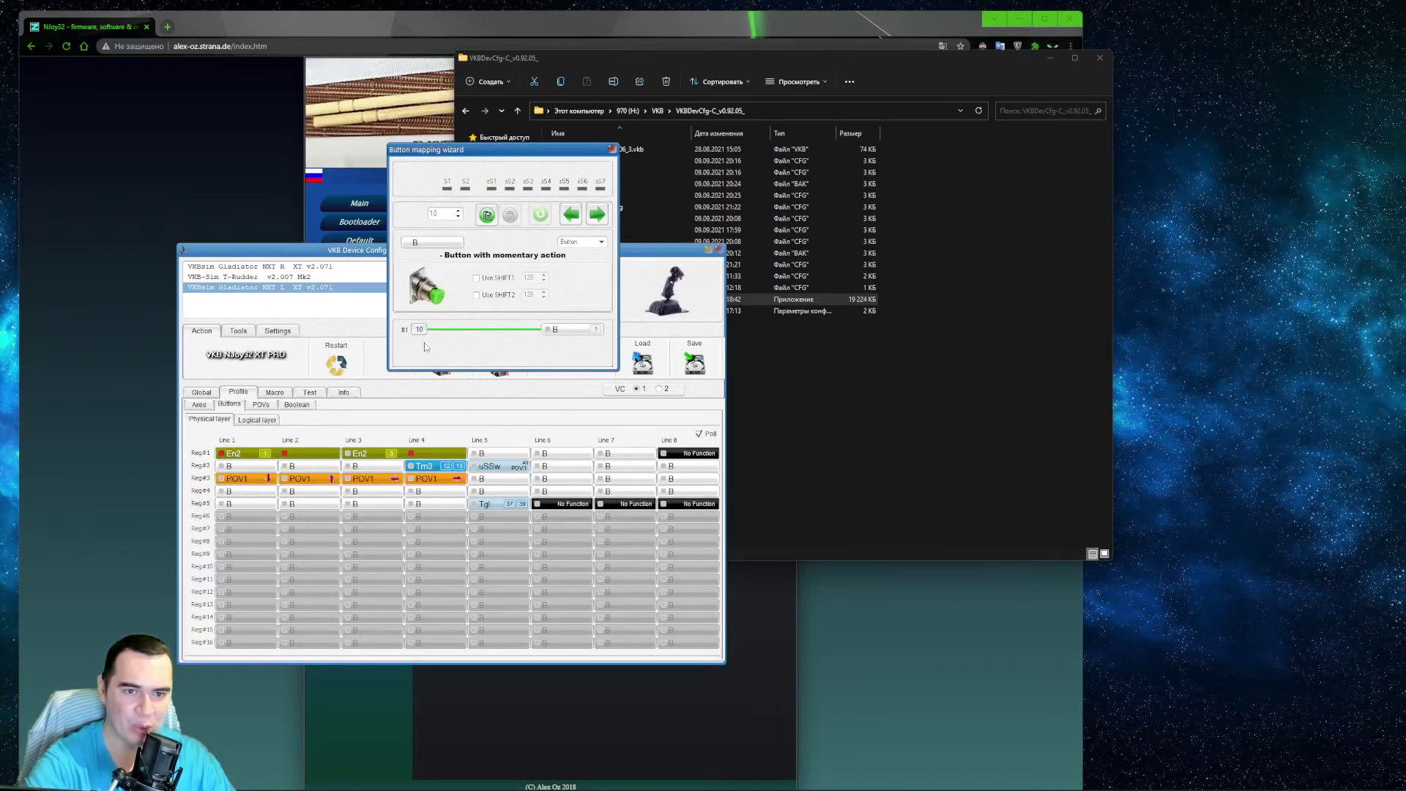
{"action": "key", "text": "Escape"}
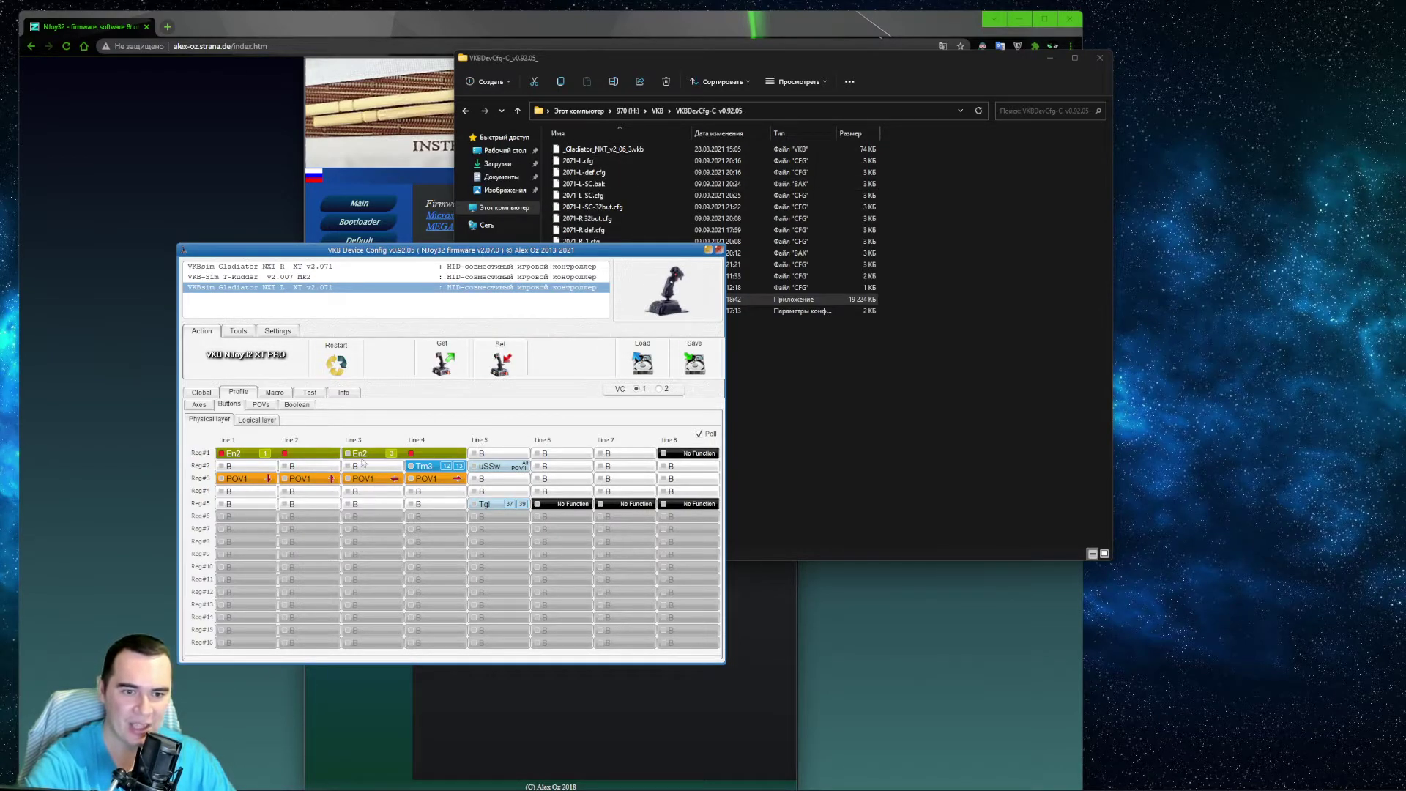
{"action": "mouse_move", "coordinate": [509, 508]}
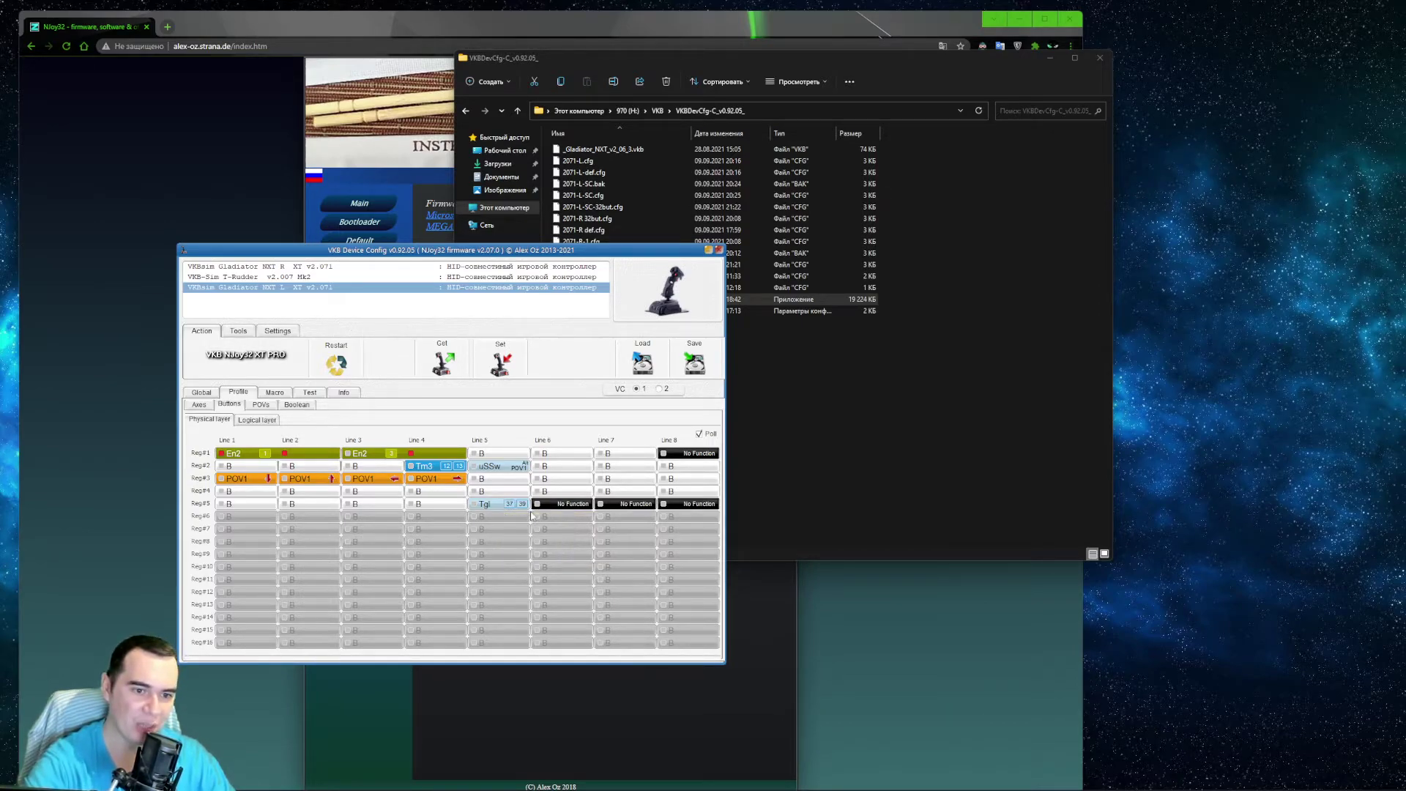
Create a NOT Boolean function in the profile's first slot with physical button 10 as its input
{"action": "left_click", "coordinate": [296, 404]}
{"action": "double_click", "coordinate": [249, 443]}
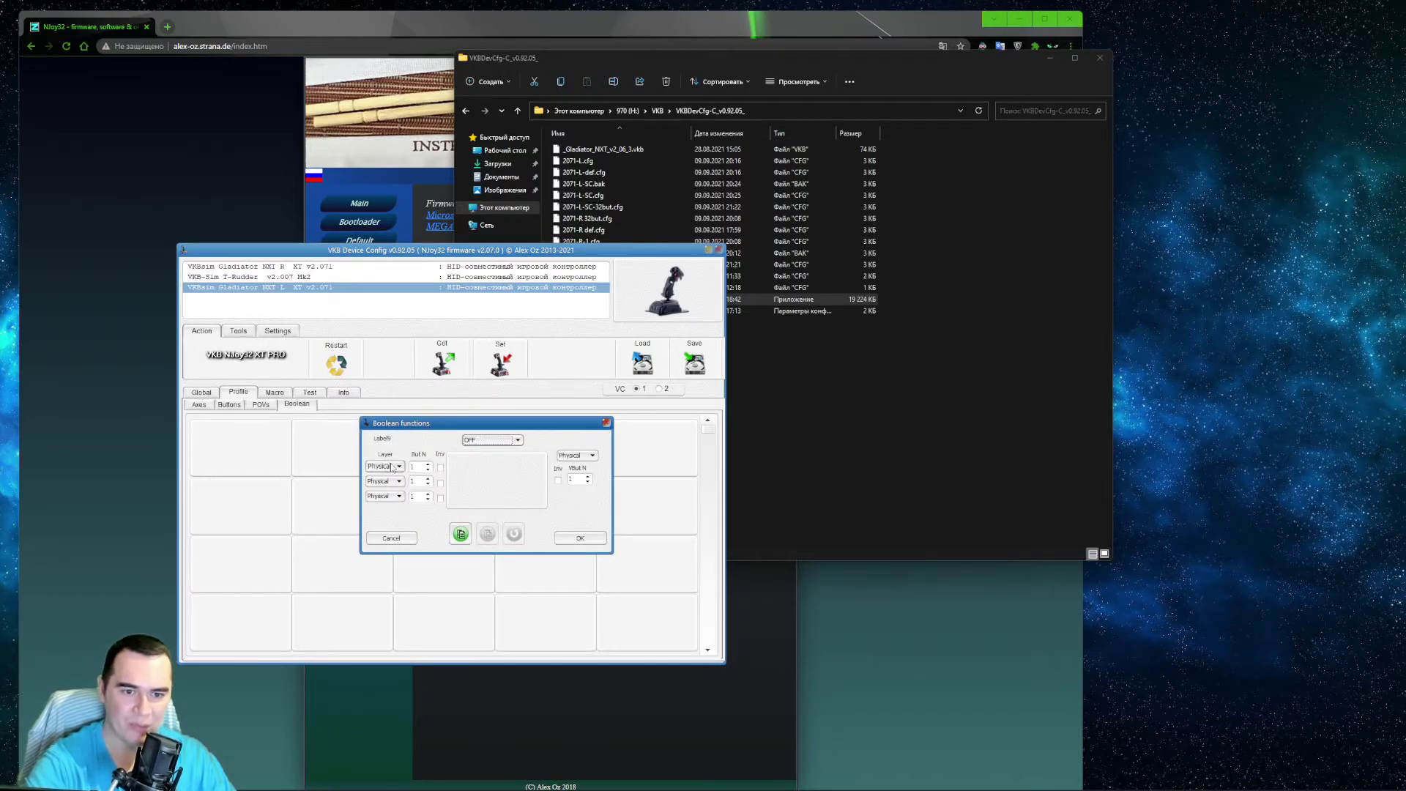
{"action": "left_click", "coordinate": [471, 441]}
{"action": "left_click", "coordinate": [470, 459]}
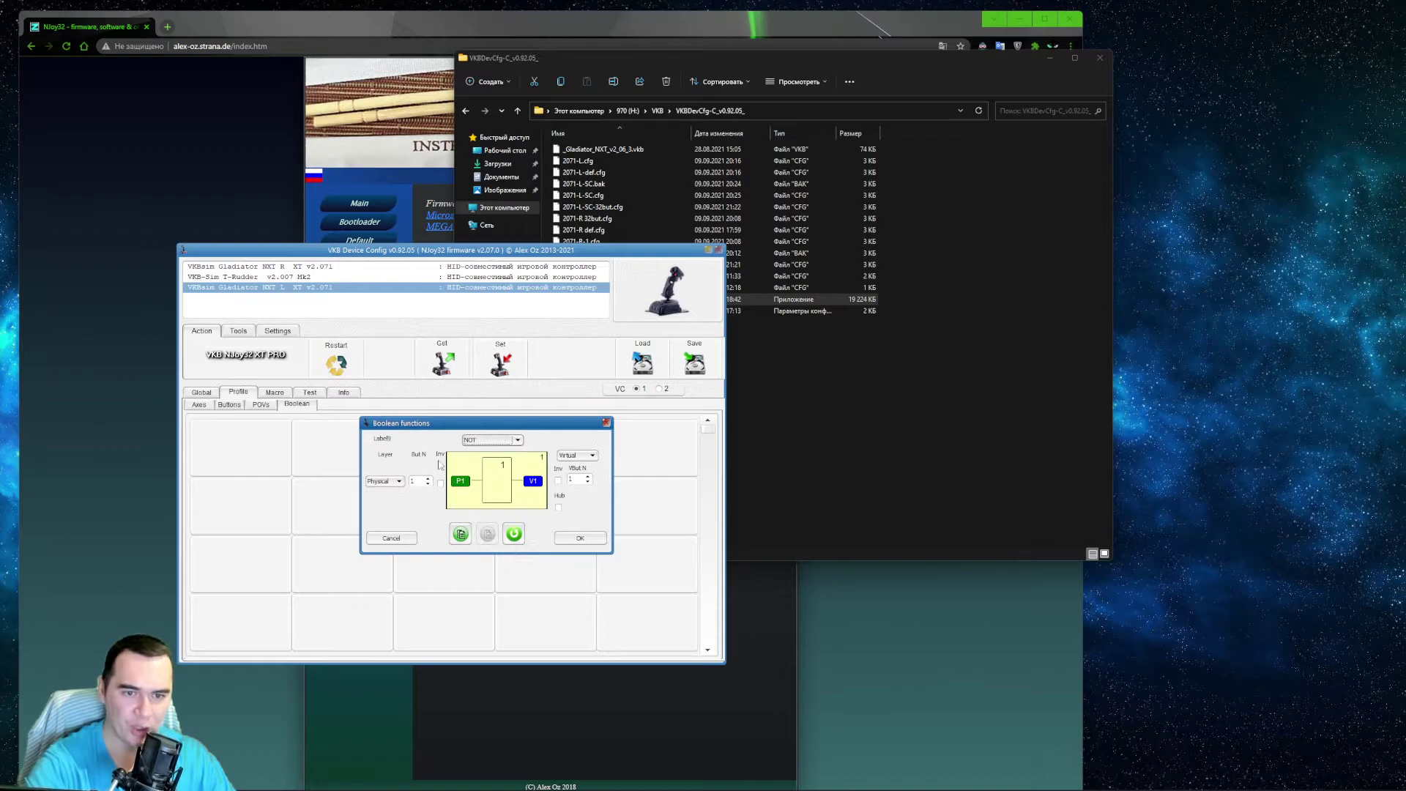
{"action": "left_click", "coordinate": [429, 481]}
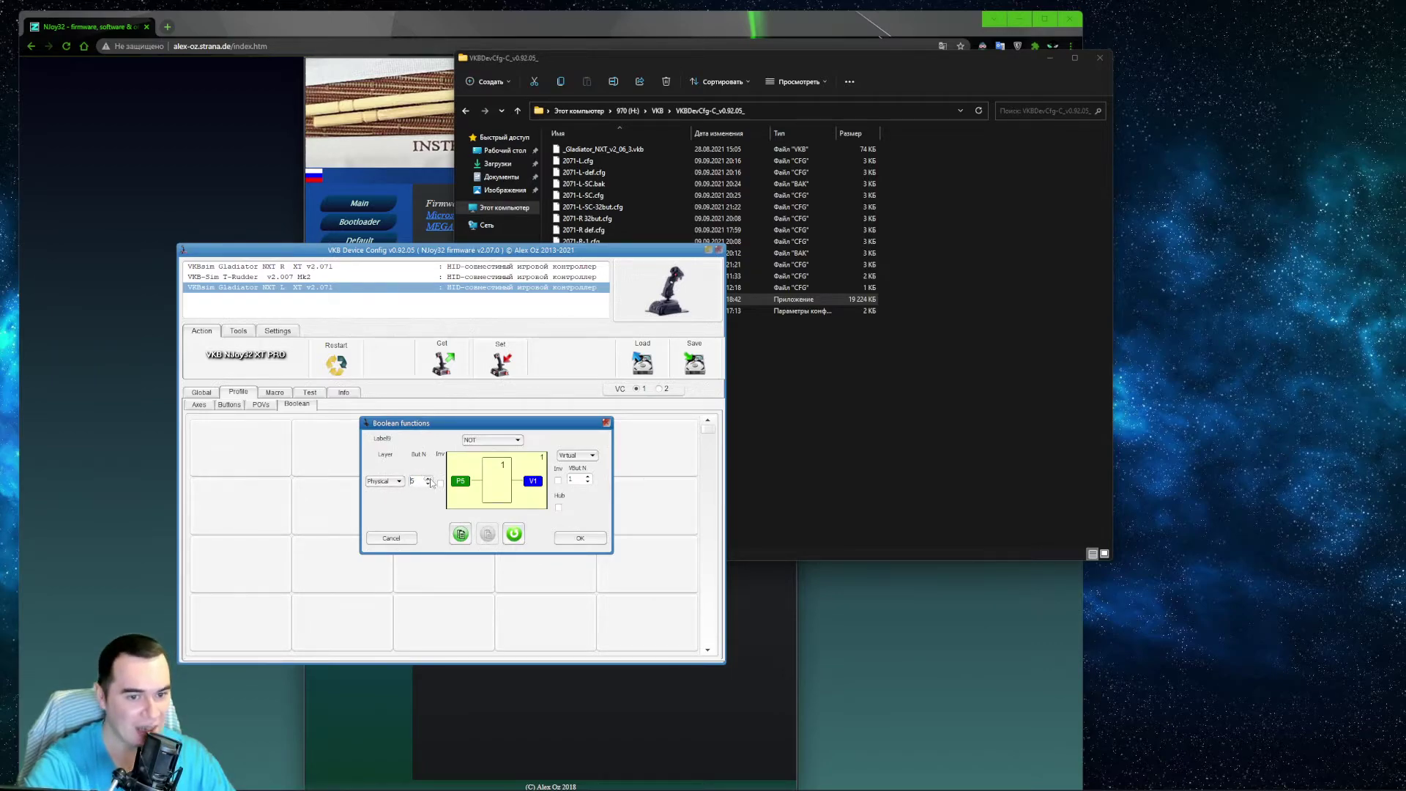
{"action": "left_click", "coordinate": [429, 478]}
Set the NOT function's output to physical button 37 and confirm the function
{"action": "left_click", "coordinate": [570, 455]}
{"action": "left_click", "coordinate": [571, 467]}
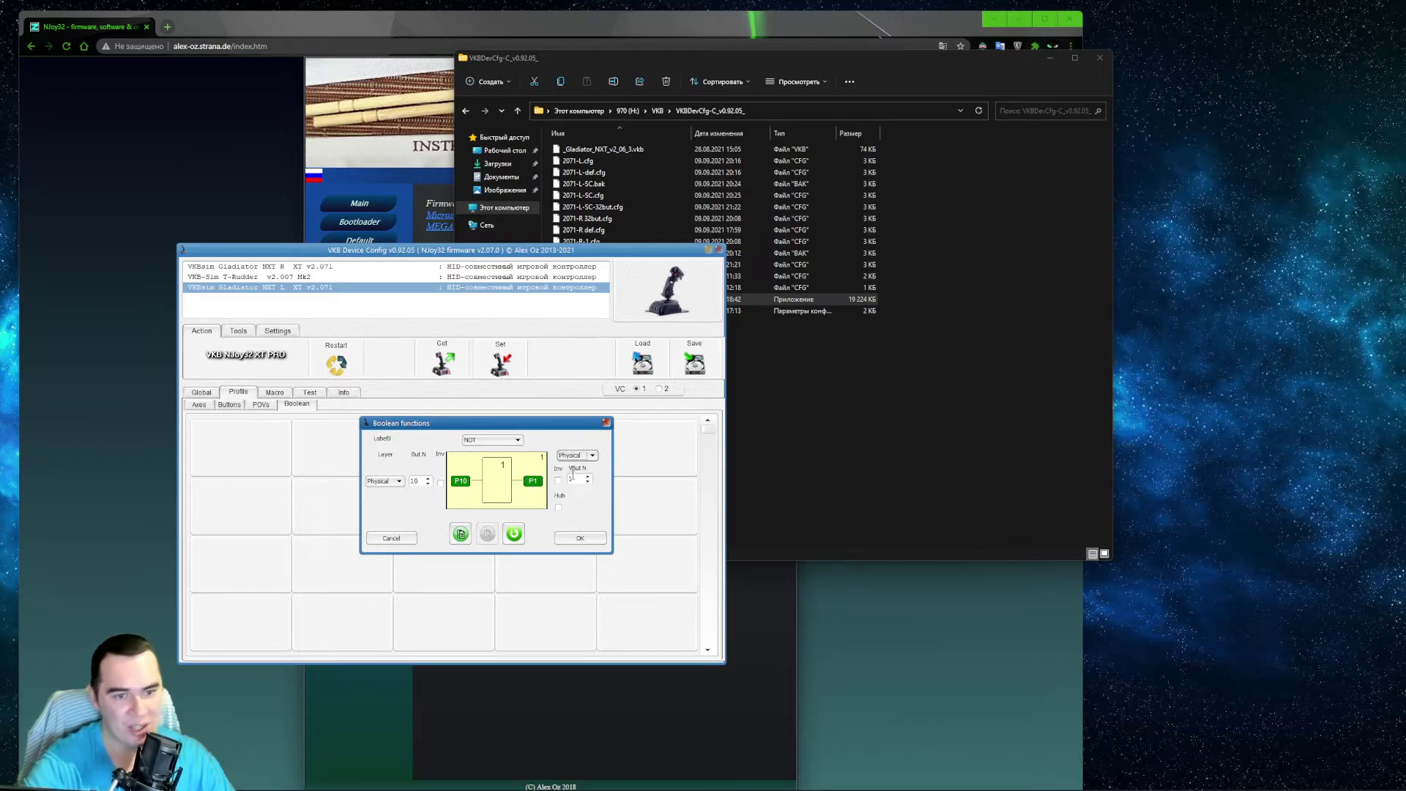
{"action": "left_click", "coordinate": [575, 479]}
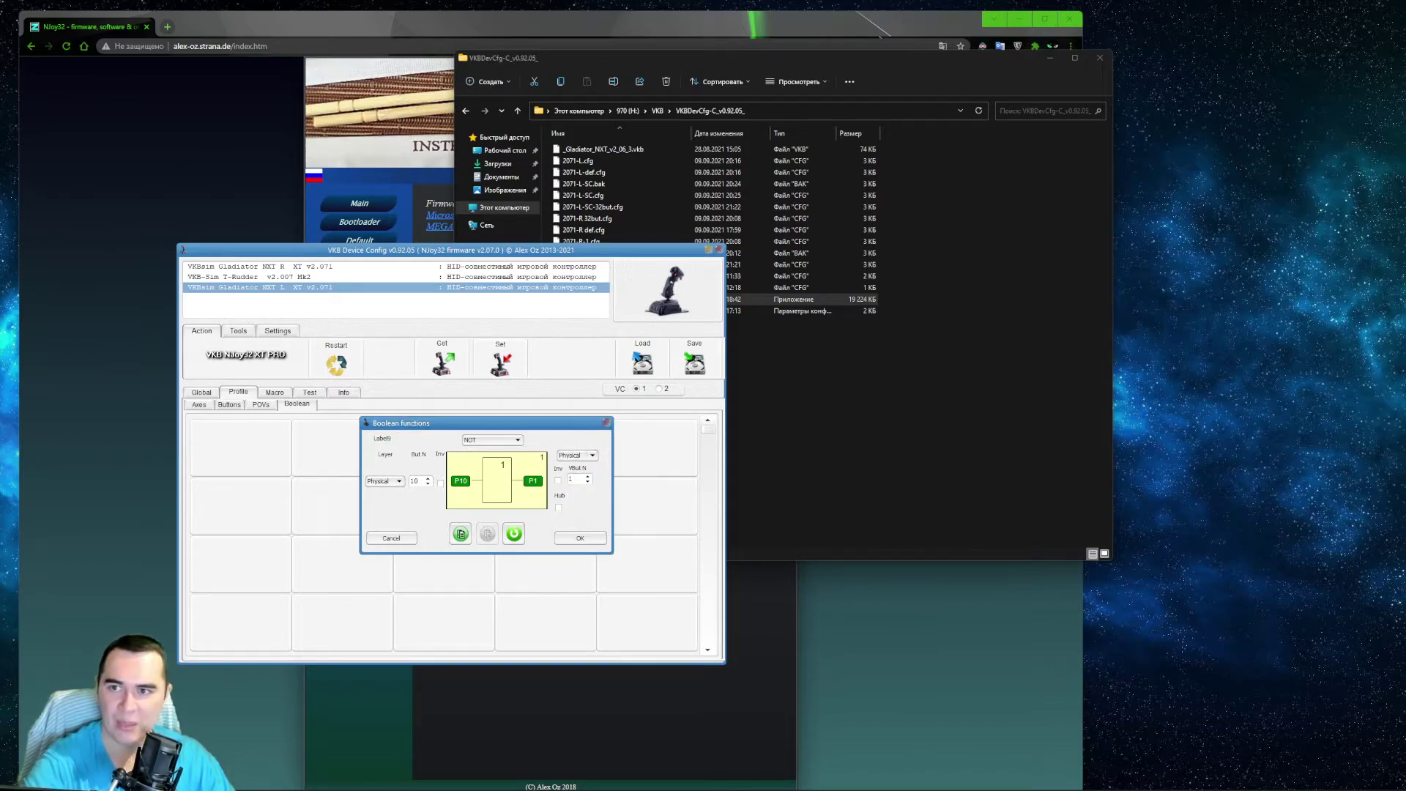
{"action": "double_click", "coordinate": [575, 479]}
{"action": "left_click_drag", "start_coordinate": [604, 95], "coordinate": [674, 179]}
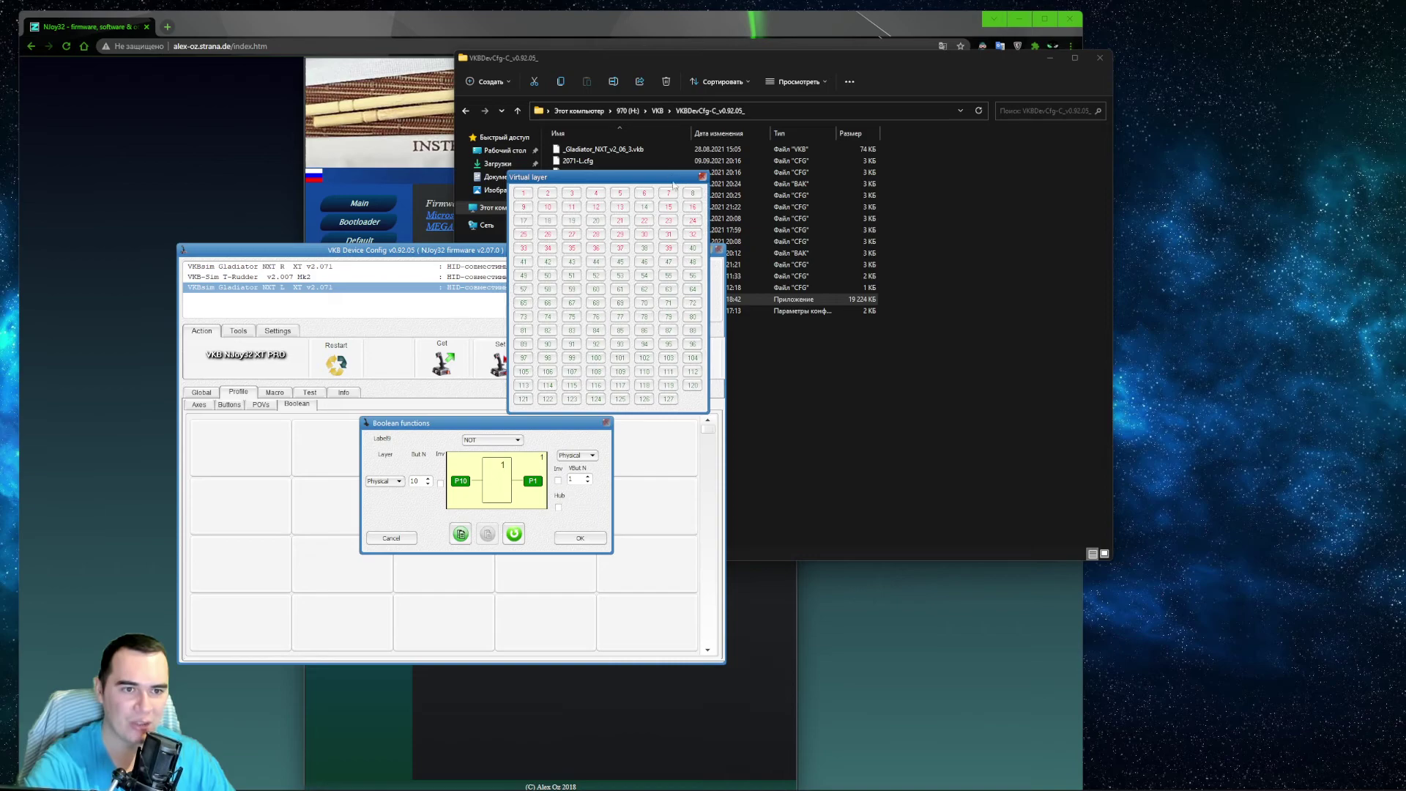
{"action": "left_click", "coordinate": [622, 249]}
{"action": "left_click", "coordinate": [580, 539]}
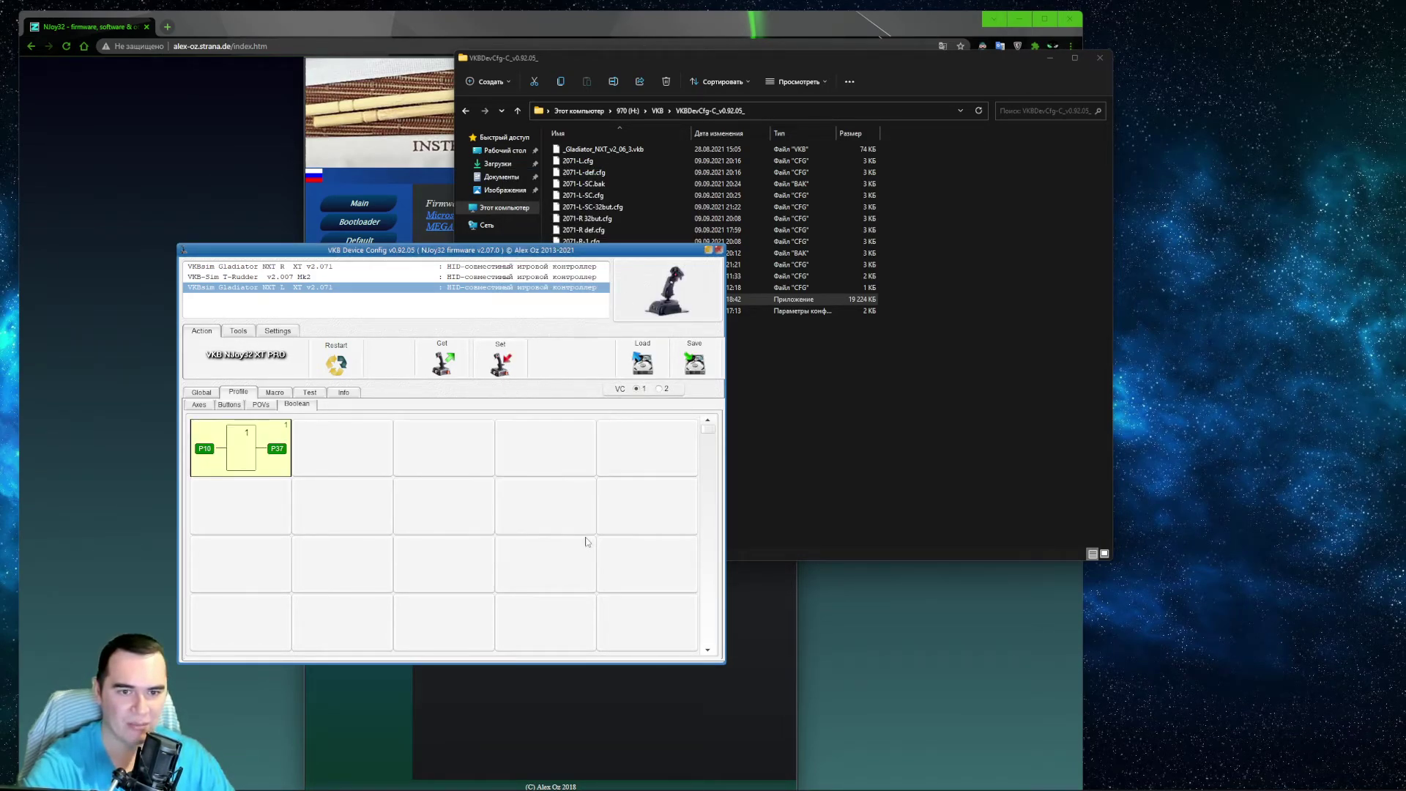
Write the Boolean mapping into the Gladiator NXT L and check its button test before returning to the profile
{"action": "left_click", "coordinate": [501, 362]}
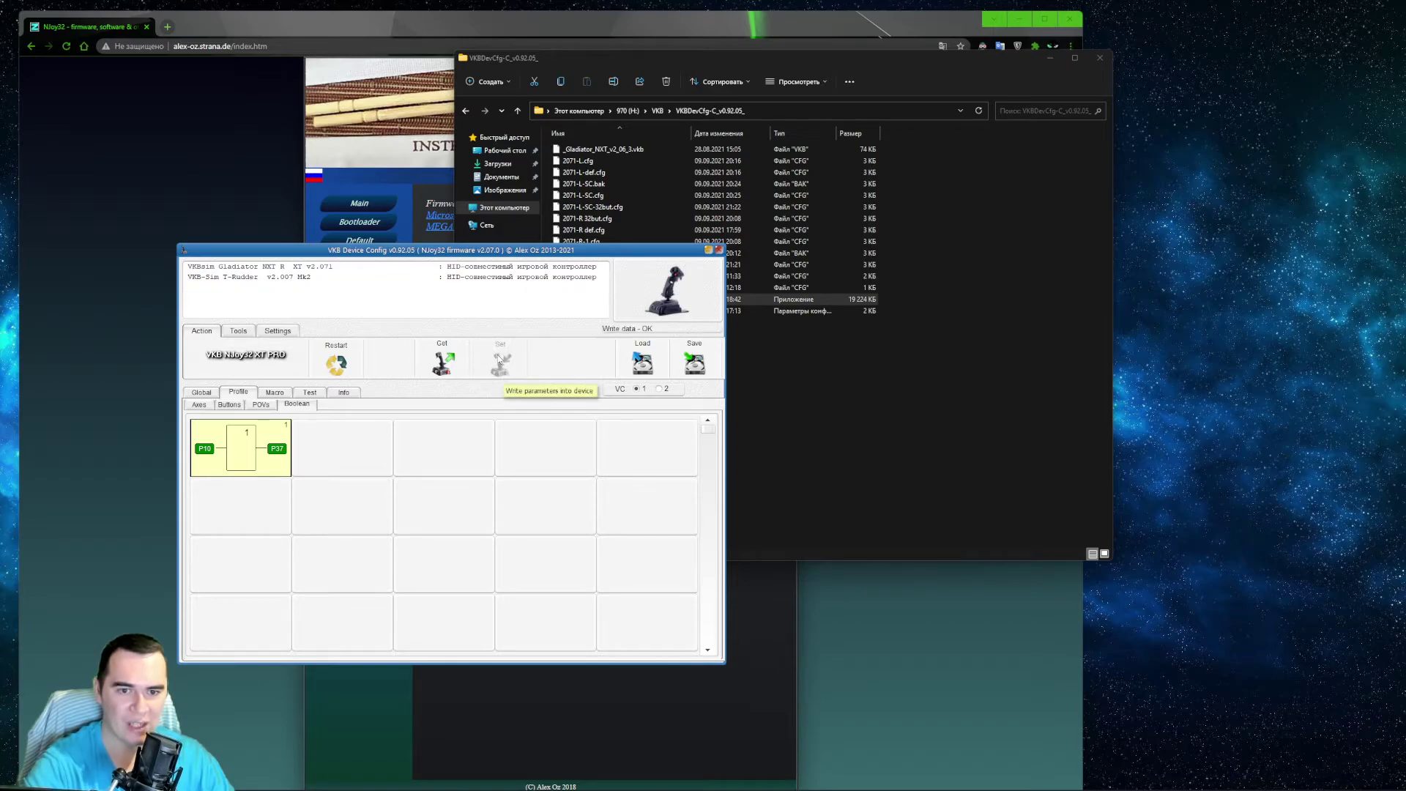
{"action": "left_click", "coordinate": [309, 393]}
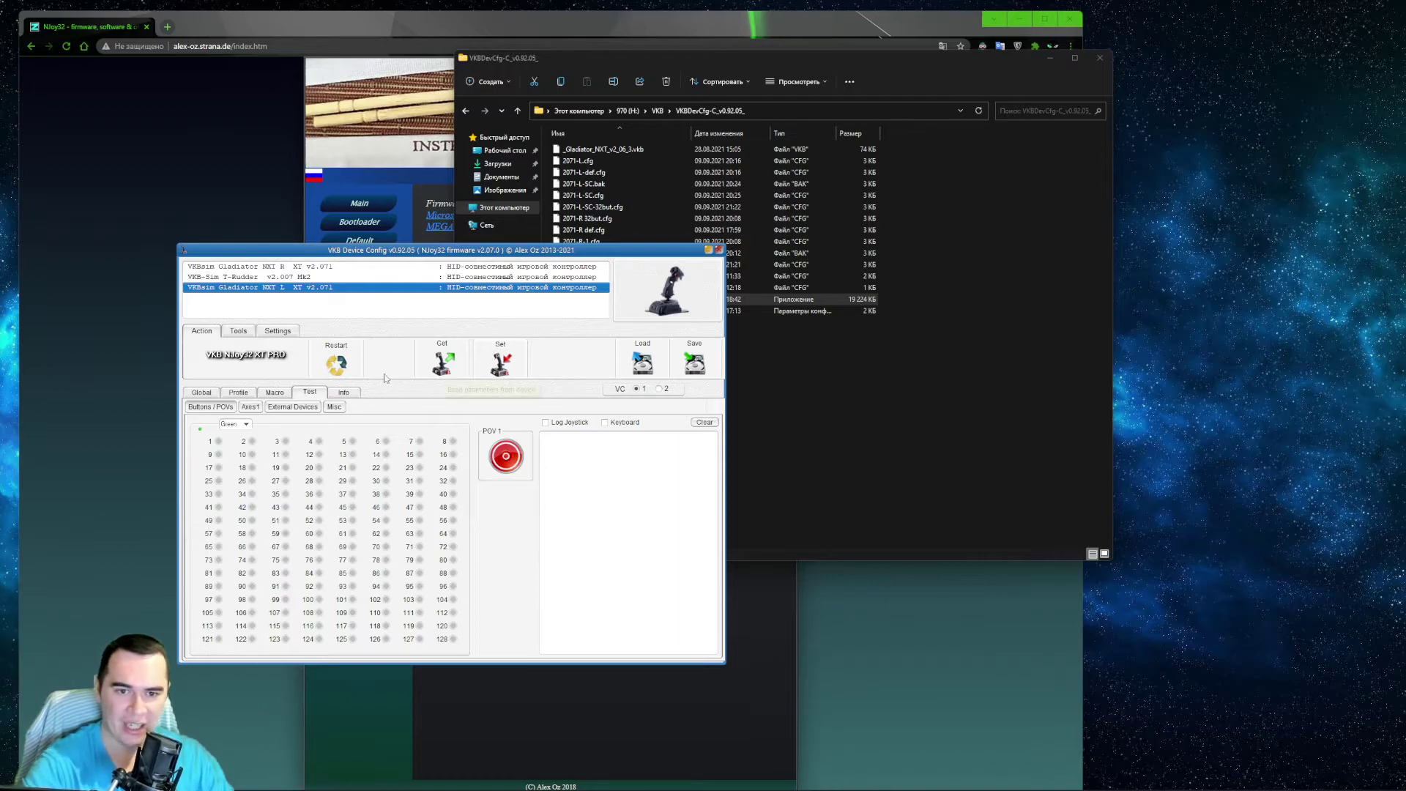
{"action": "left_click", "coordinate": [201, 392]}
{"action": "left_click", "coordinate": [238, 392]}
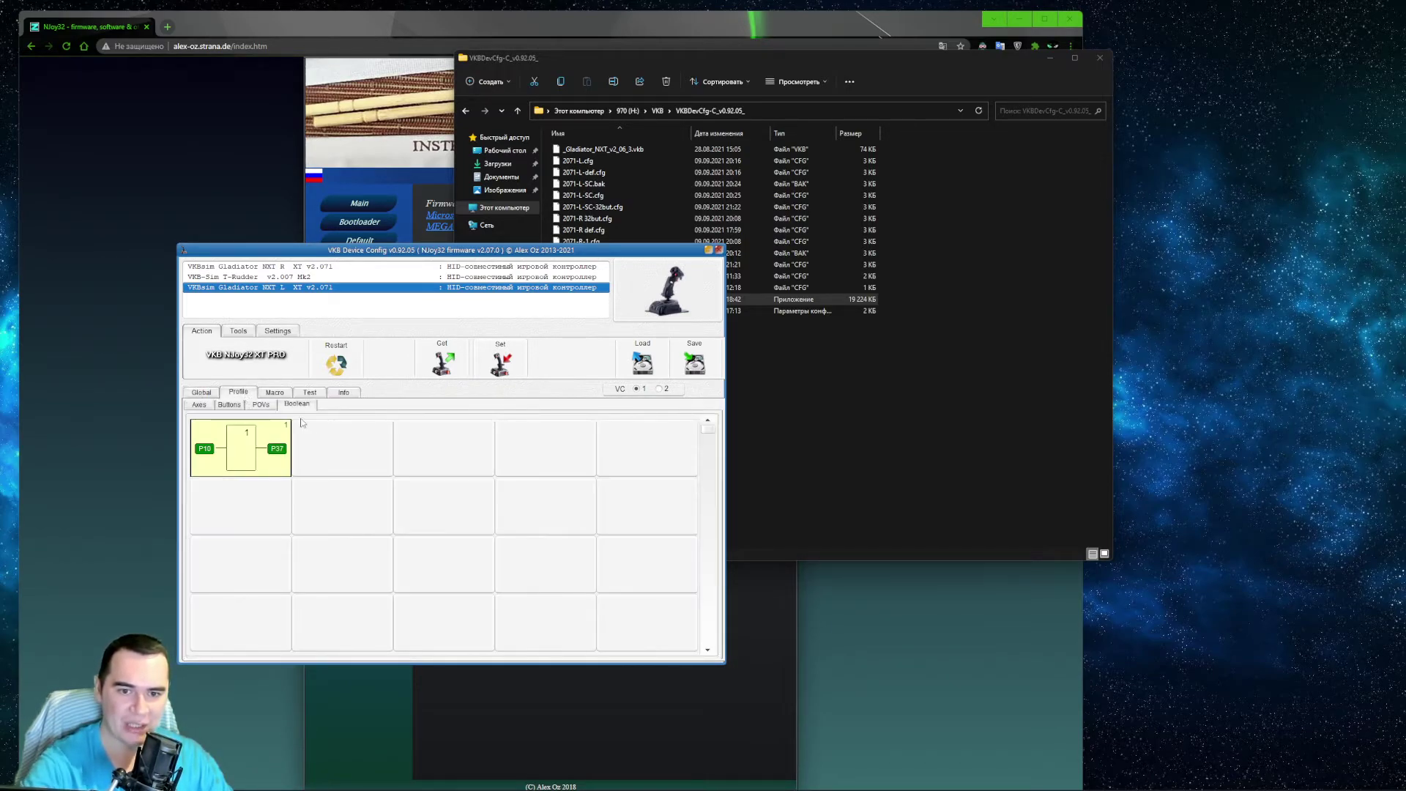
Examine the profile's physical button layer and the Tempo Time options in the common global settings
{"action": "left_click", "coordinate": [229, 404]}
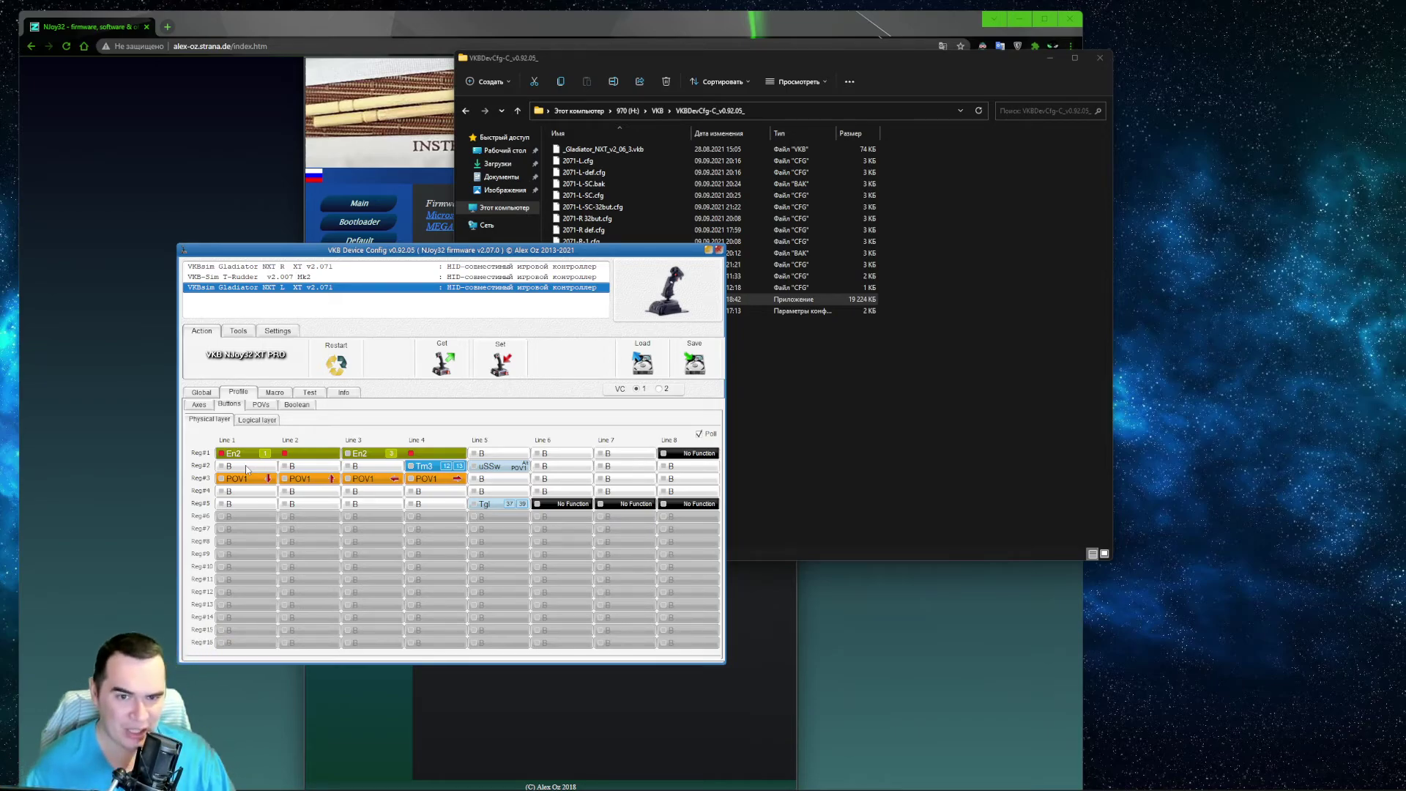
{"action": "left_click", "coordinate": [201, 392]}
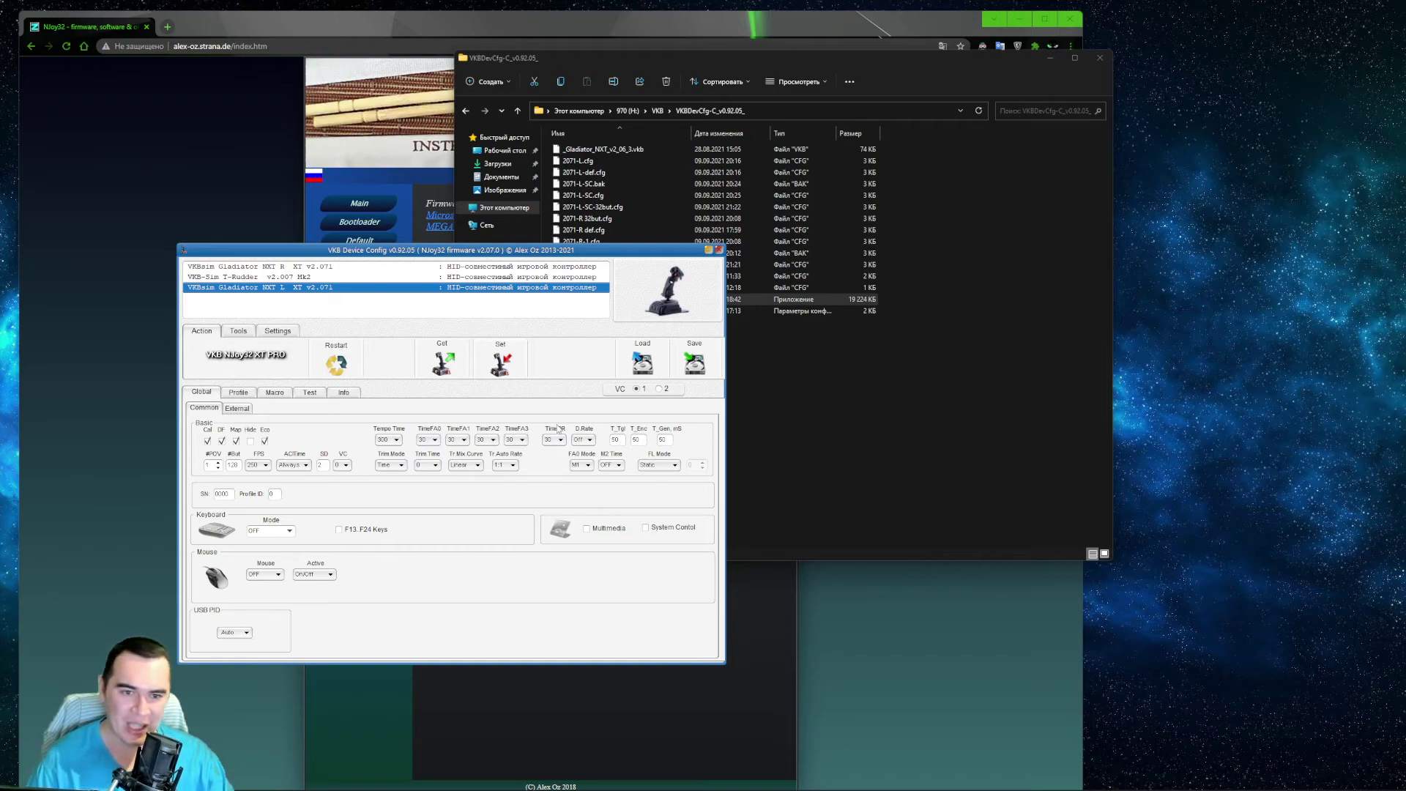
{"action": "left_click", "coordinate": [389, 440]}
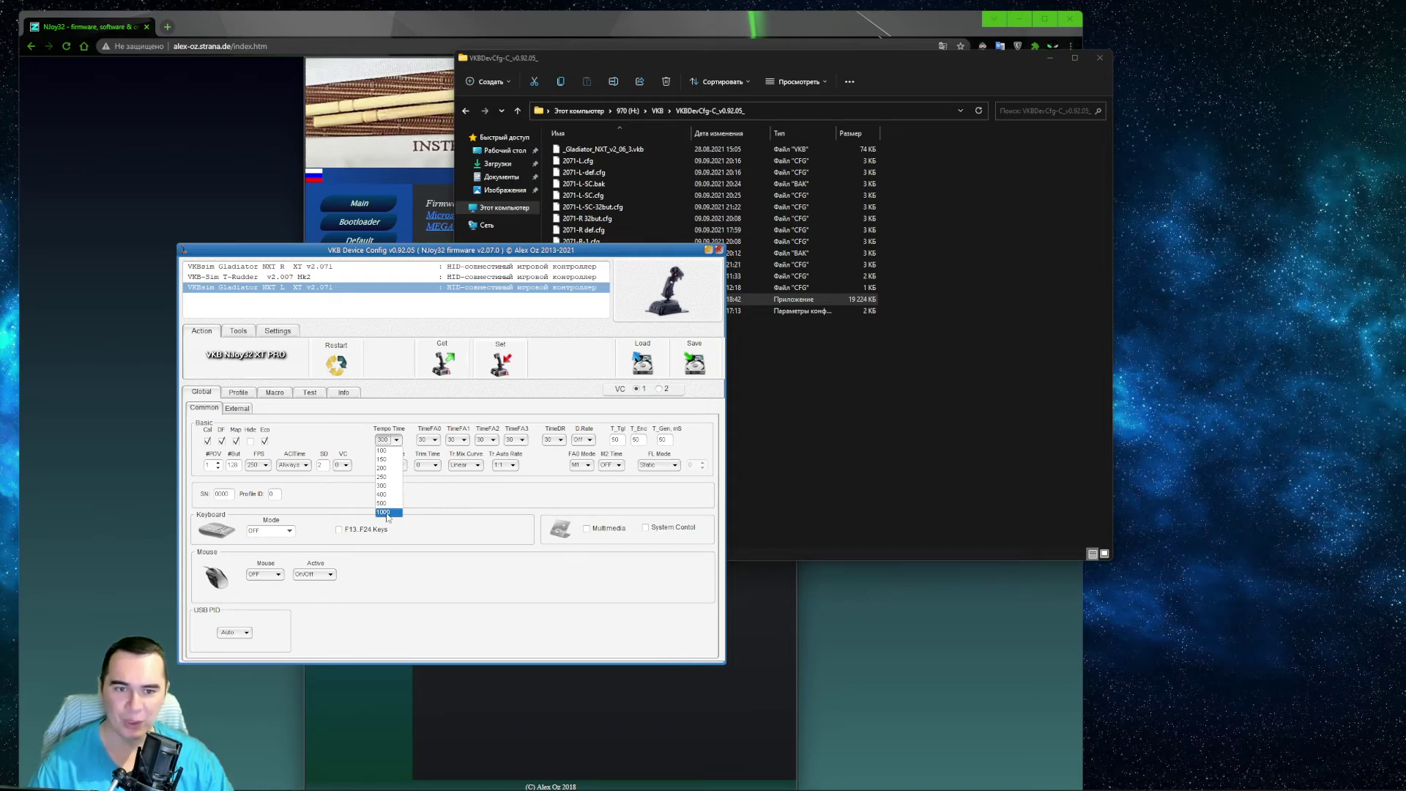
{"action": "left_click", "coordinate": [396, 440]}
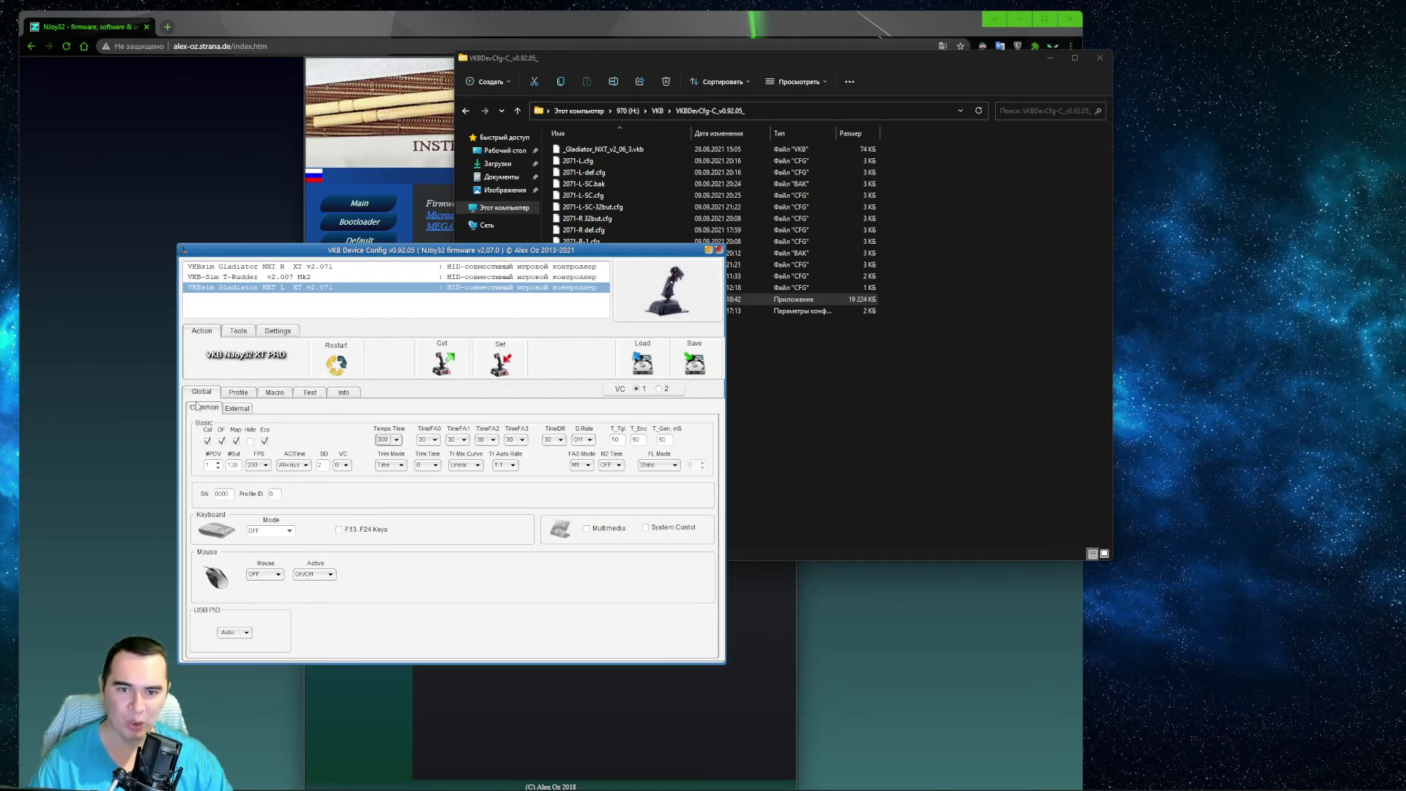